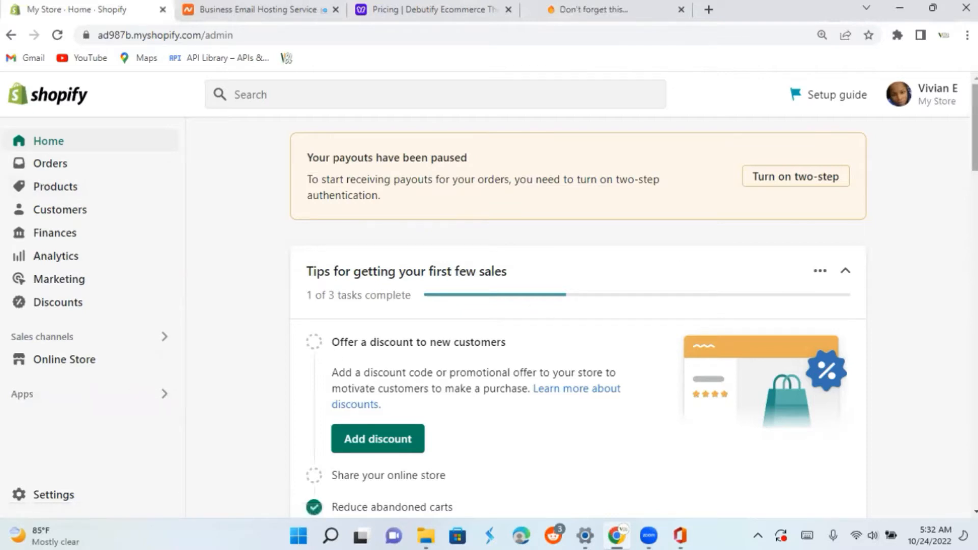
Search the Shopify App Store for "cjdropshipping" from the store admin's app finder.
scroll(579, 305, down, 3)
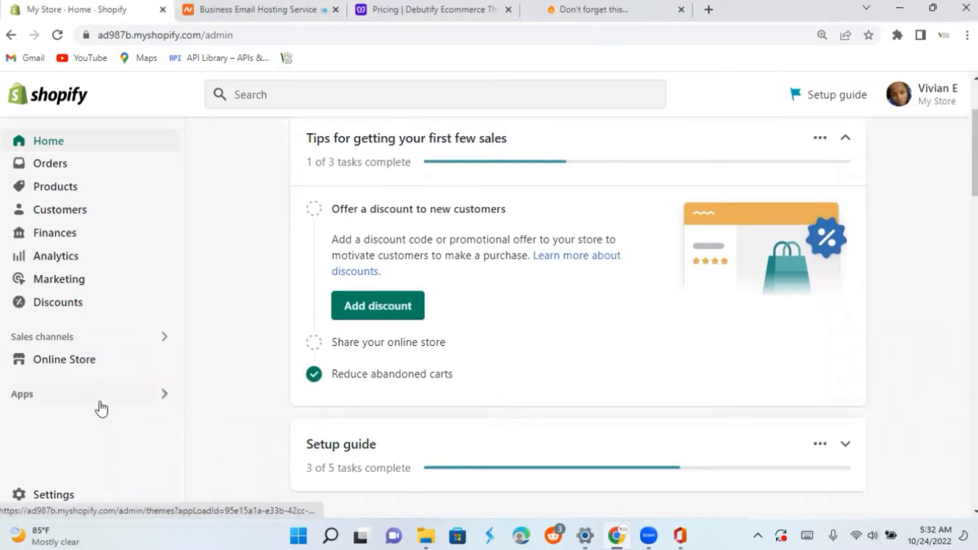
click(152, 399)
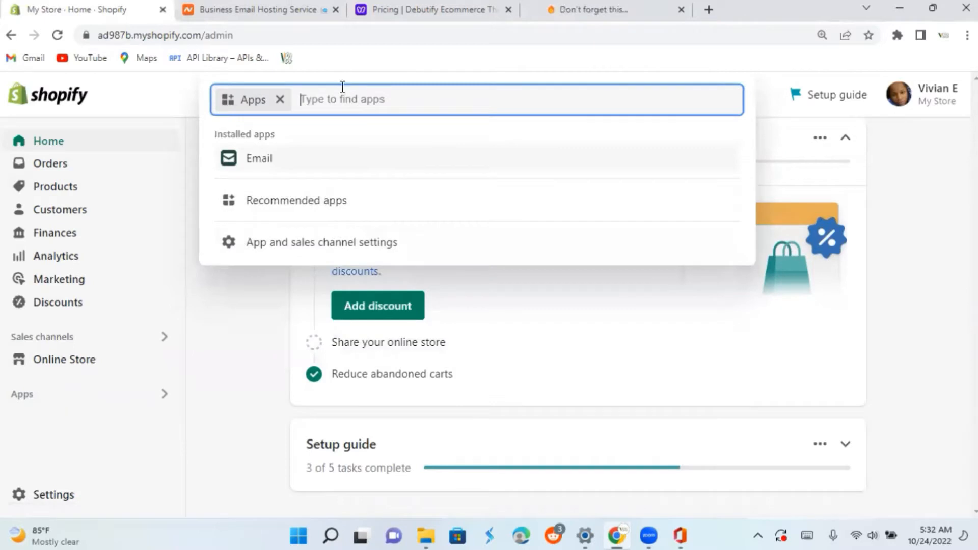
text(cjdrop)
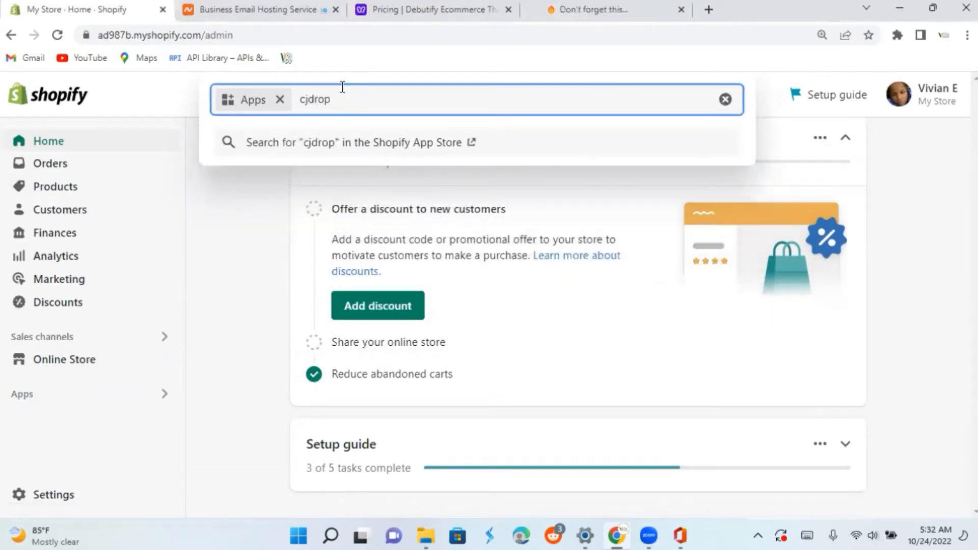
text(shipping)
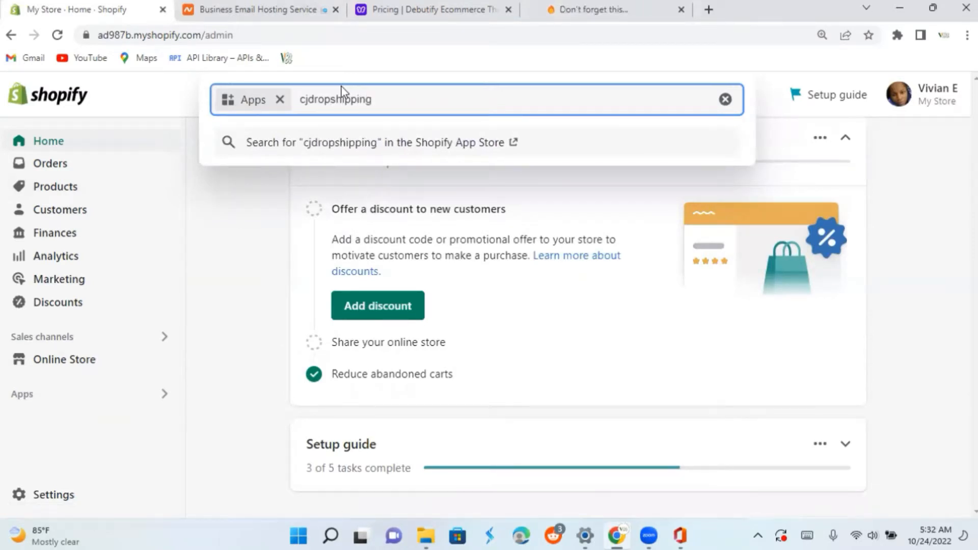
key(Return)
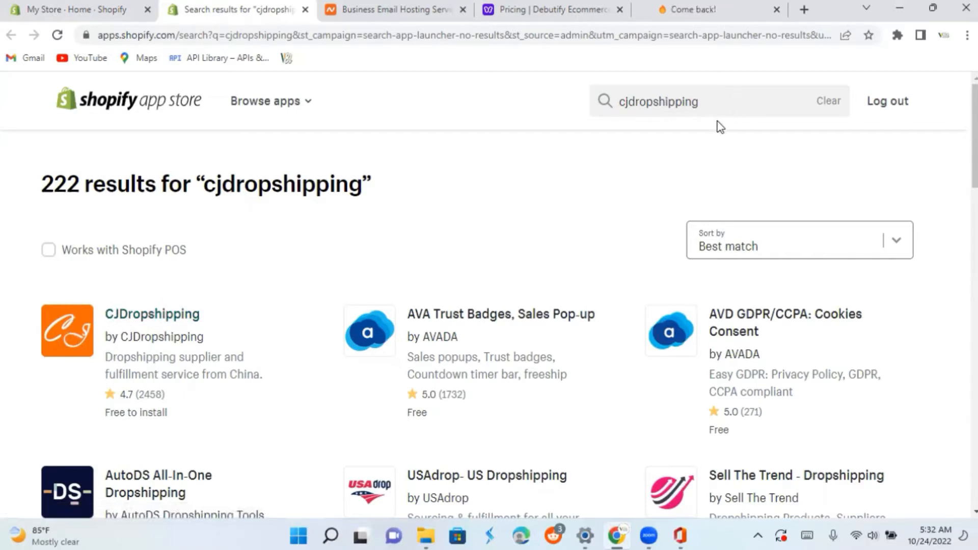
Replace the app store search with "spocket" and run it from the suggestions.
click(716, 104)
key(BackSpace)
key(BackSpace)
key(BackSpace)
key(BackSpace)
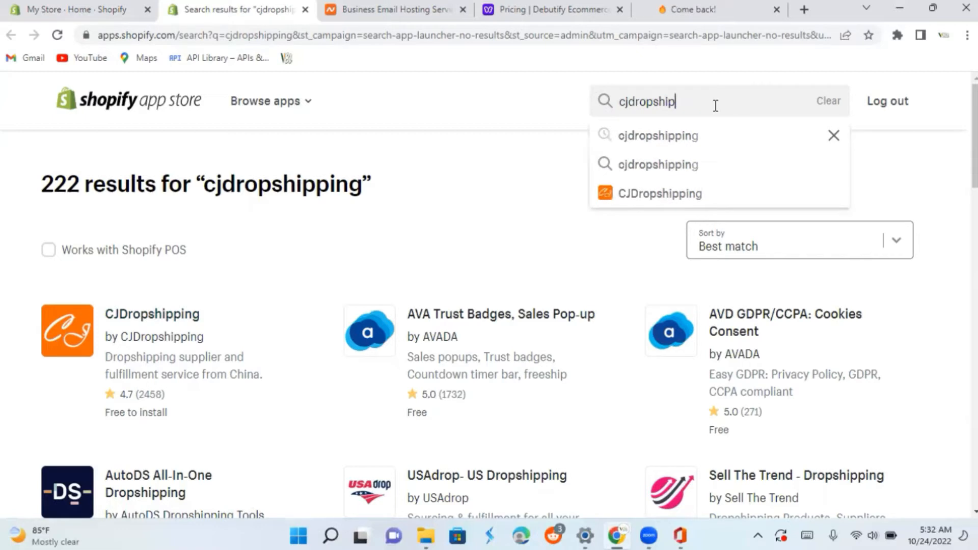
key(BackSpace)
key(BackSpace)
key(BackSpace)
key(BackSpace)
key(BackSpace)
key(BackSpace)
key(BackSpace)
key(BackSpace)
key(BackSpace)
key(BackSpace)
text(s)
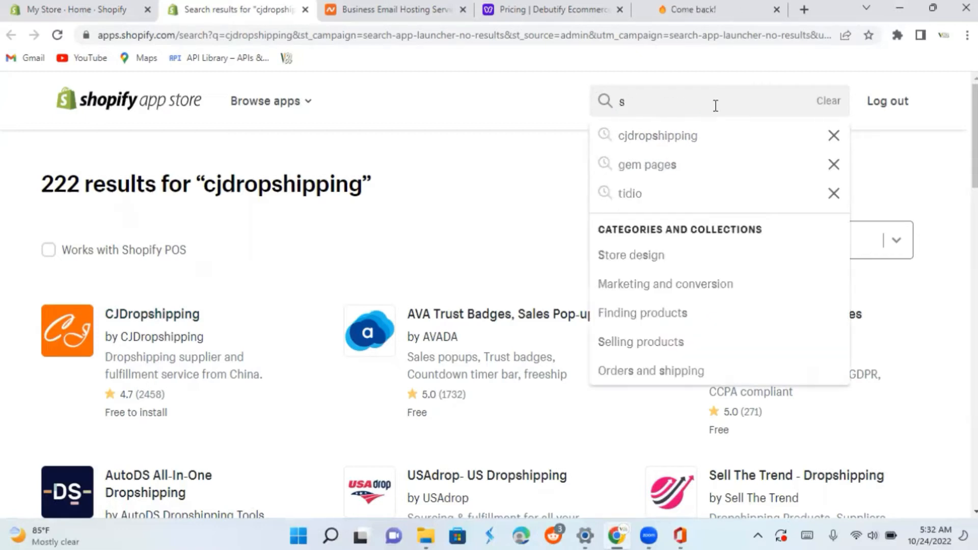
text(pocke)
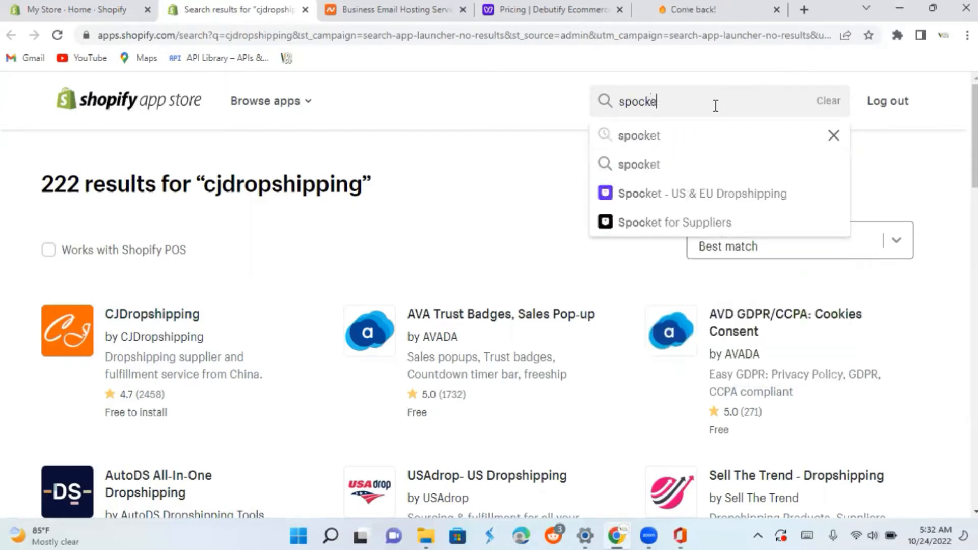
text(t)
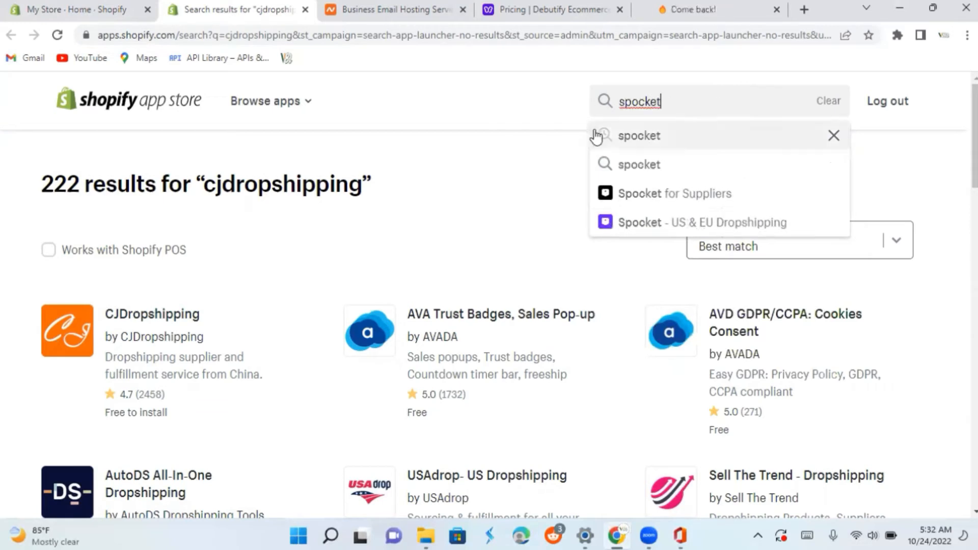
click(622, 138)
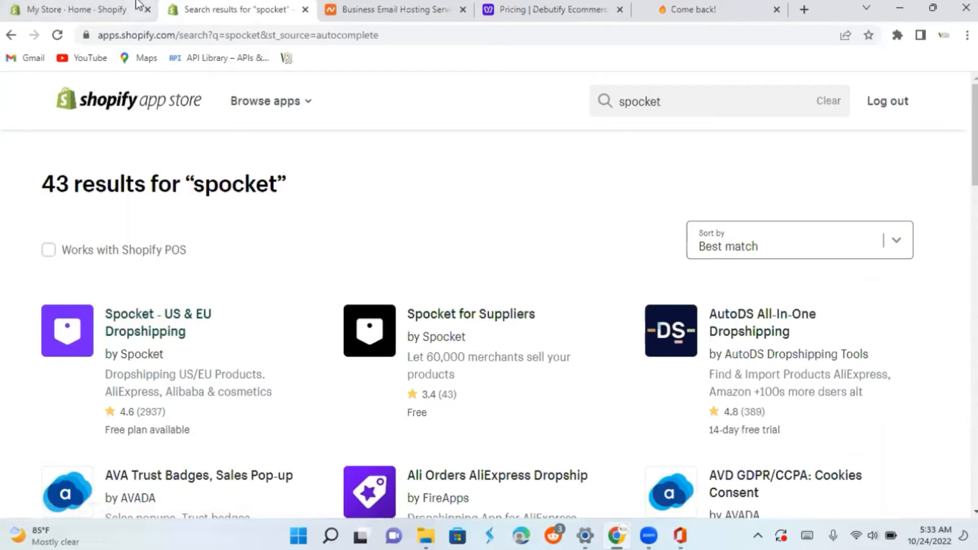
Return to the store admin and start adding a new product from the Products page.
click(97, 14)
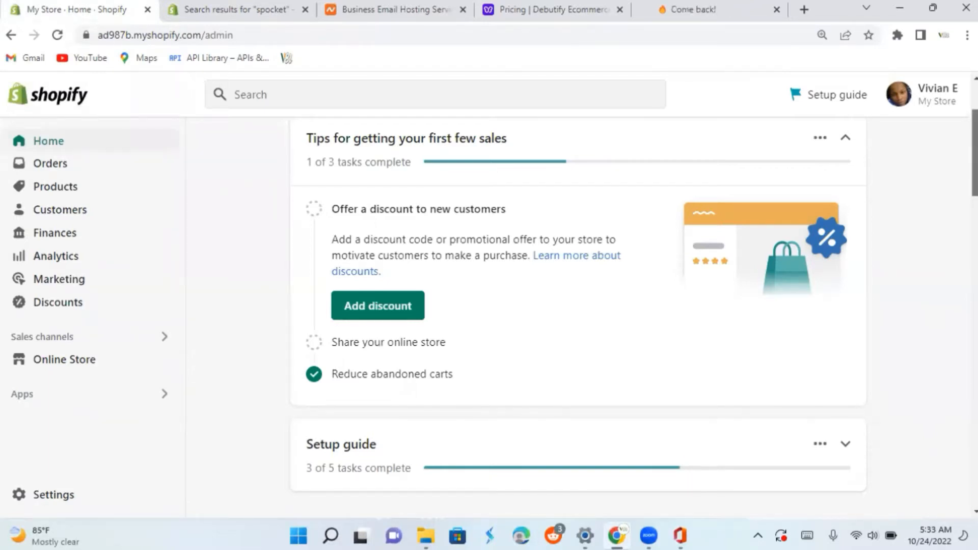
scroll(578, 316, down, 3)
scroll(578, 316, up, 5)
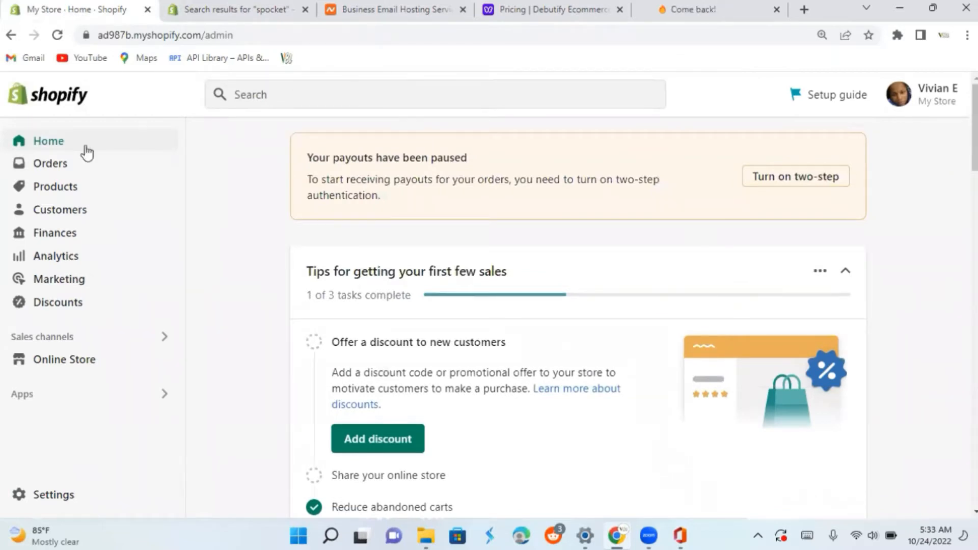
click(66, 186)
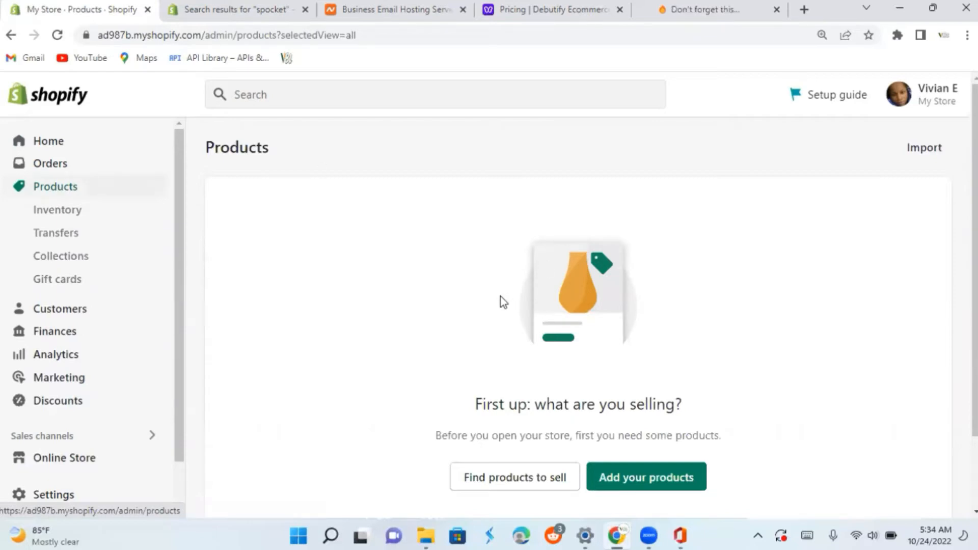
mouse_move(617, 535)
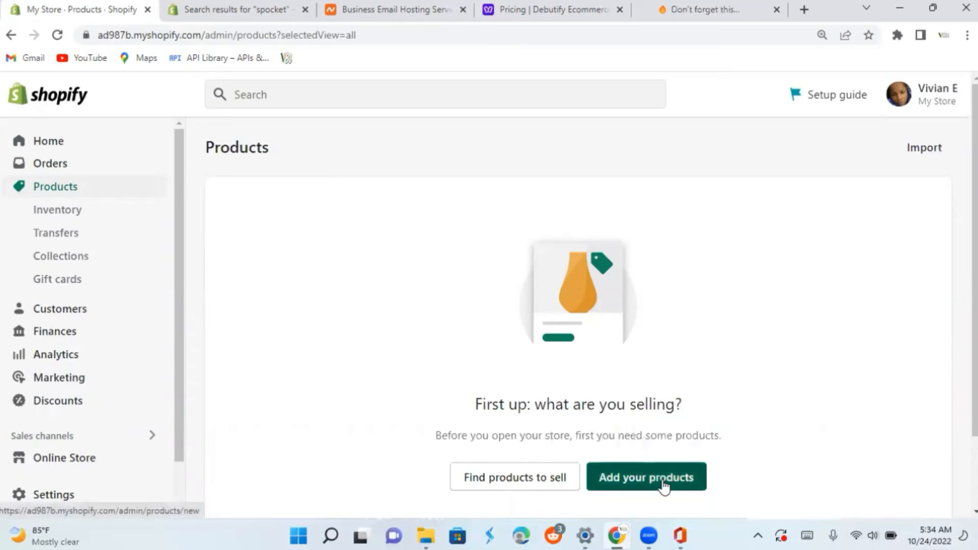
click(663, 484)
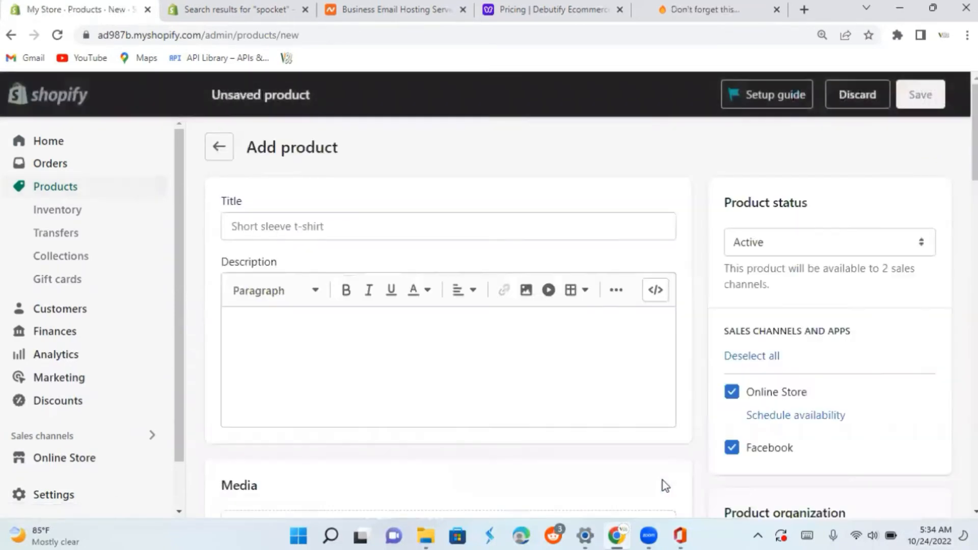
Title the new product "Pink Braid Wig".
click(288, 230)
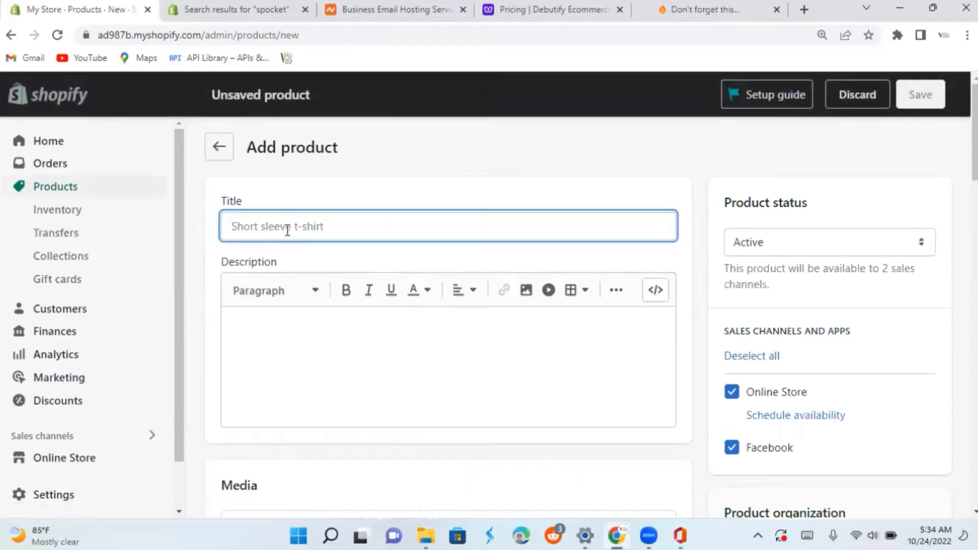
text(Pink )
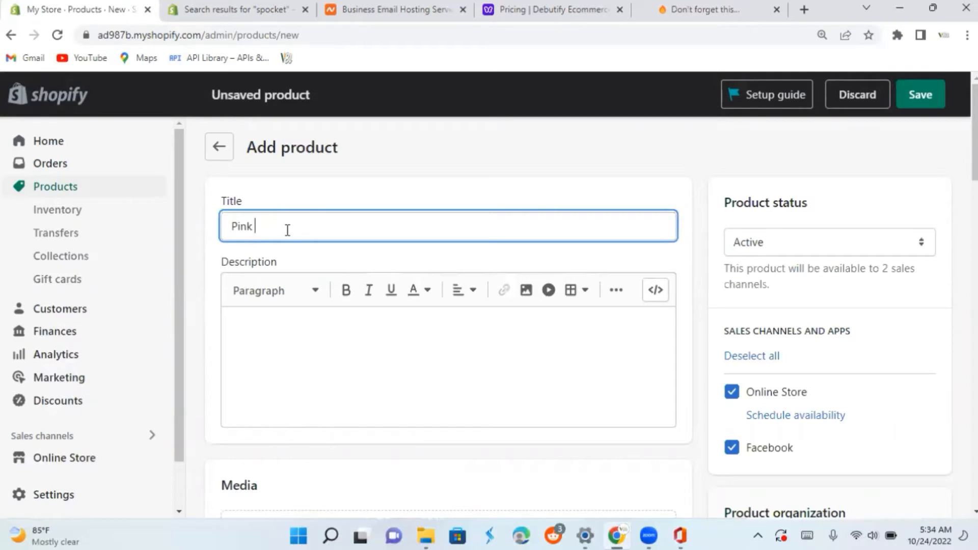
text(Braid Wig)
Enter "the best pink braid wigs" as the product description.
click(290, 313)
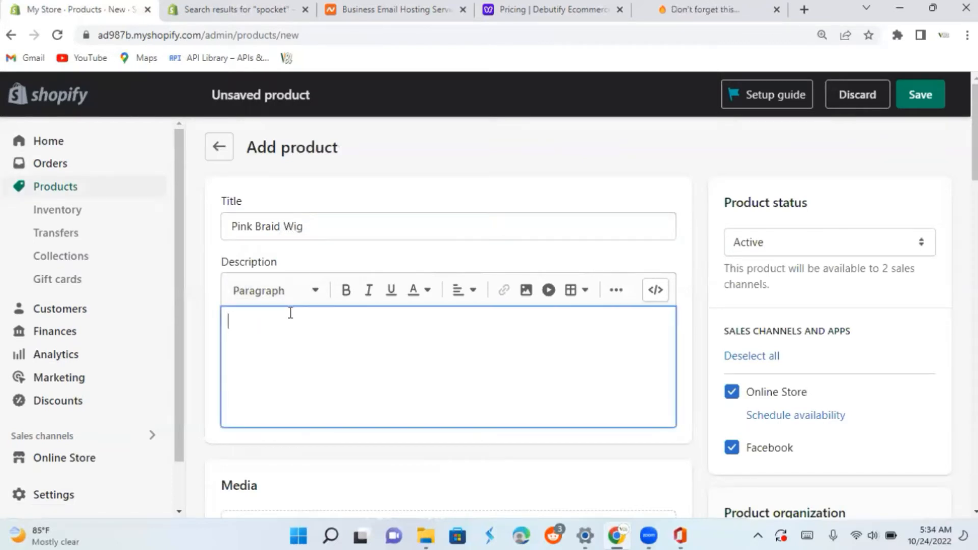
text(the best p)
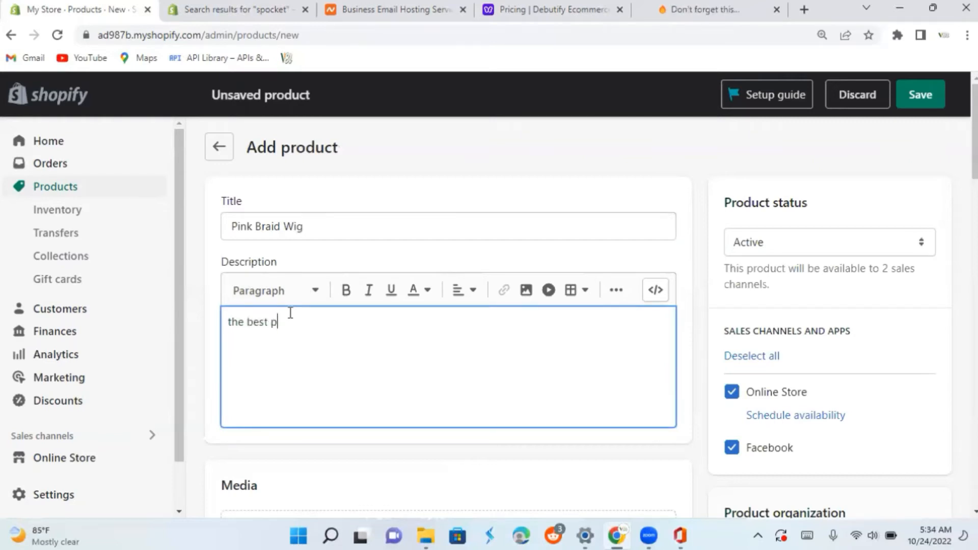
text(ink braid wigs)
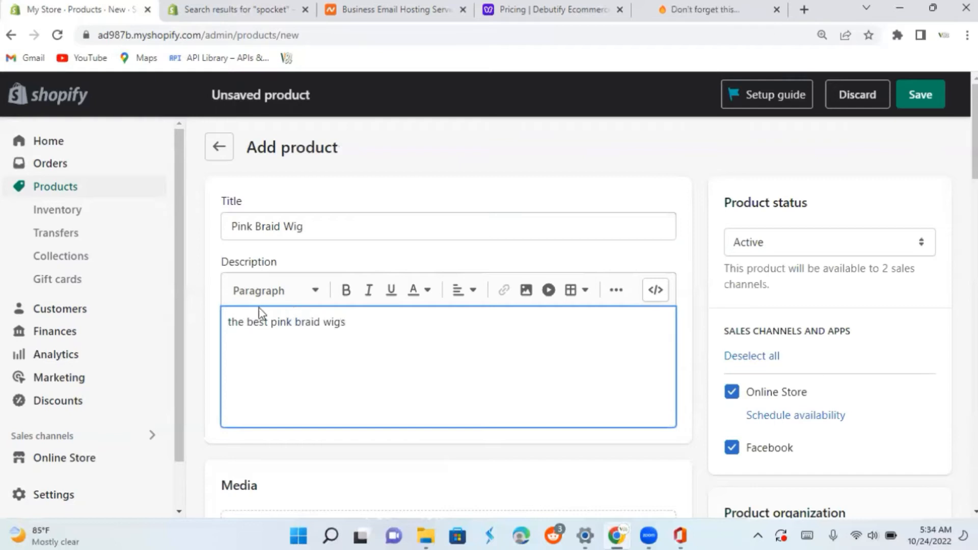
Select the entire product description text and copy it.
click(228, 322)
drag(294, 315, 380, 312)
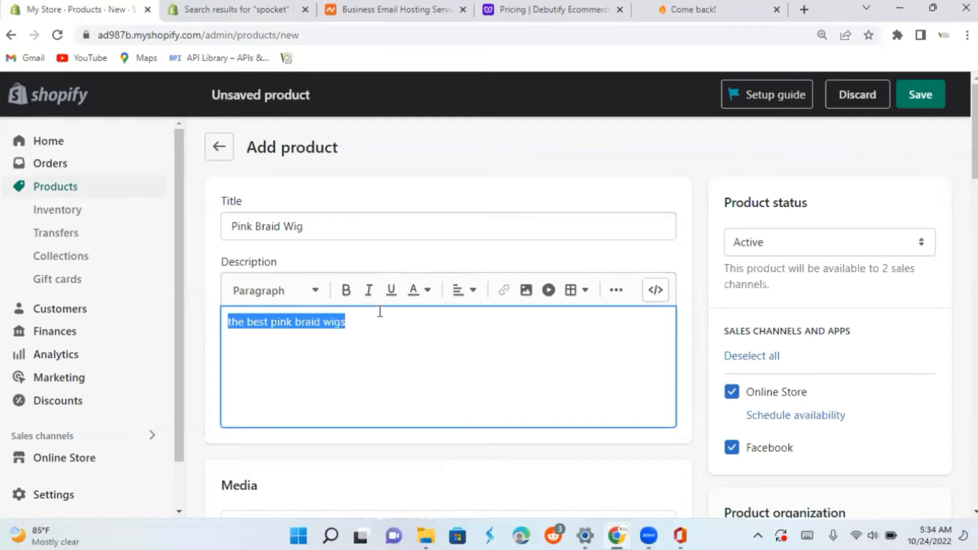
click(329, 324)
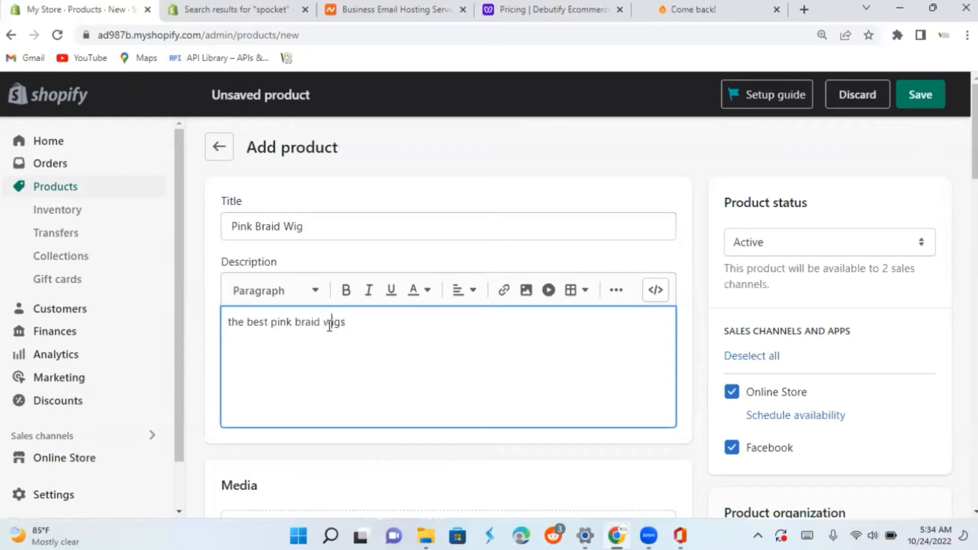
click(229, 322)
key(Delete)
text(T)
drag(228, 322, 349, 323)
right_click(324, 323)
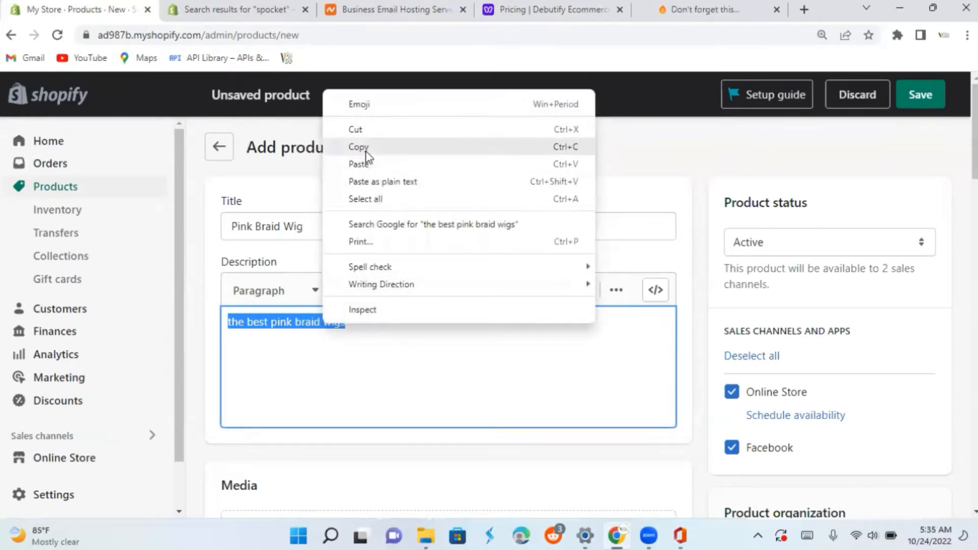
click(366, 152)
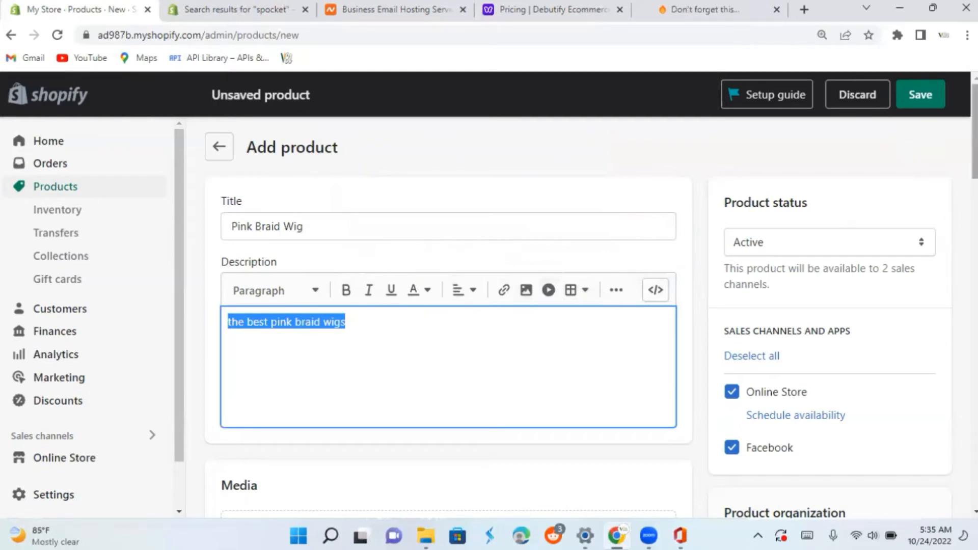
Upload the image "Product pink hair" from Downloads to the product's media.
scroll(591, 301, down, 1)
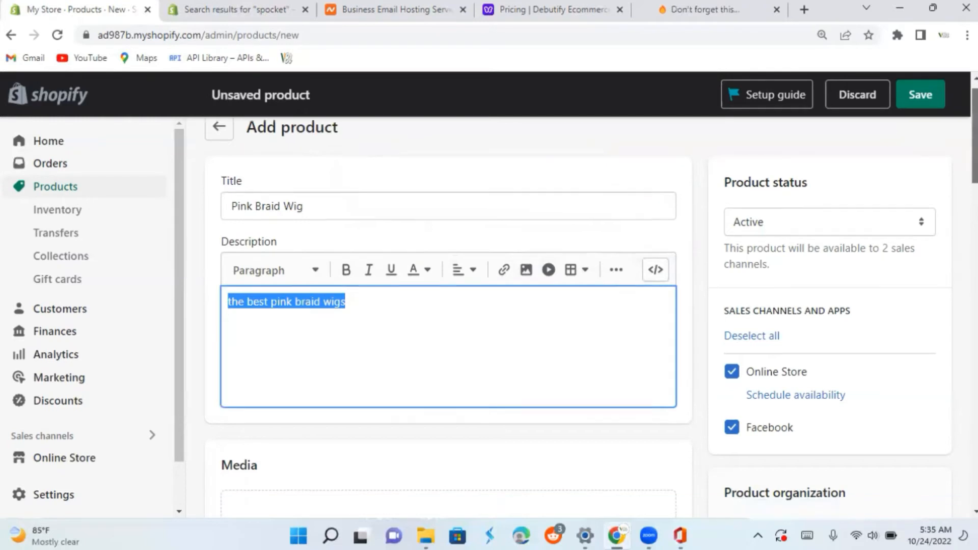
scroll(482, 229, down, 5)
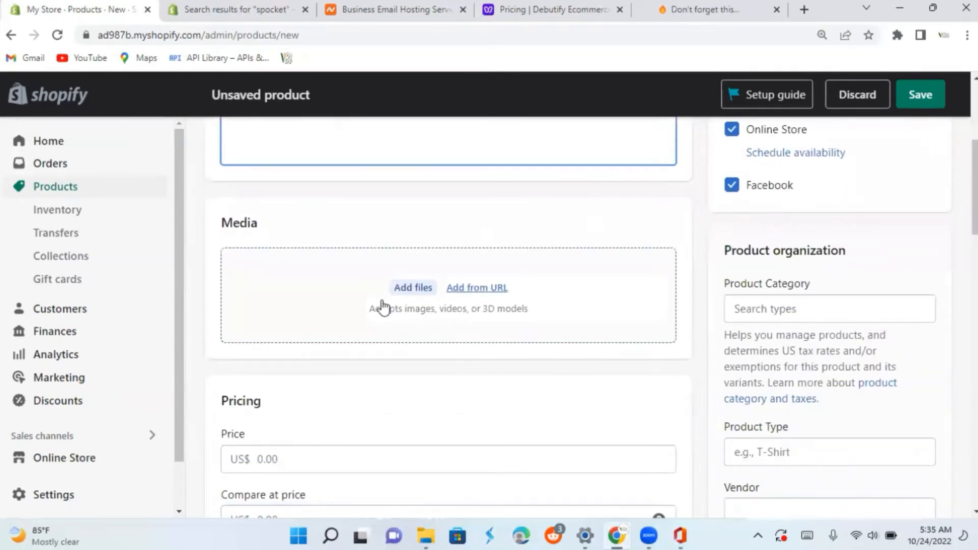
click(426, 290)
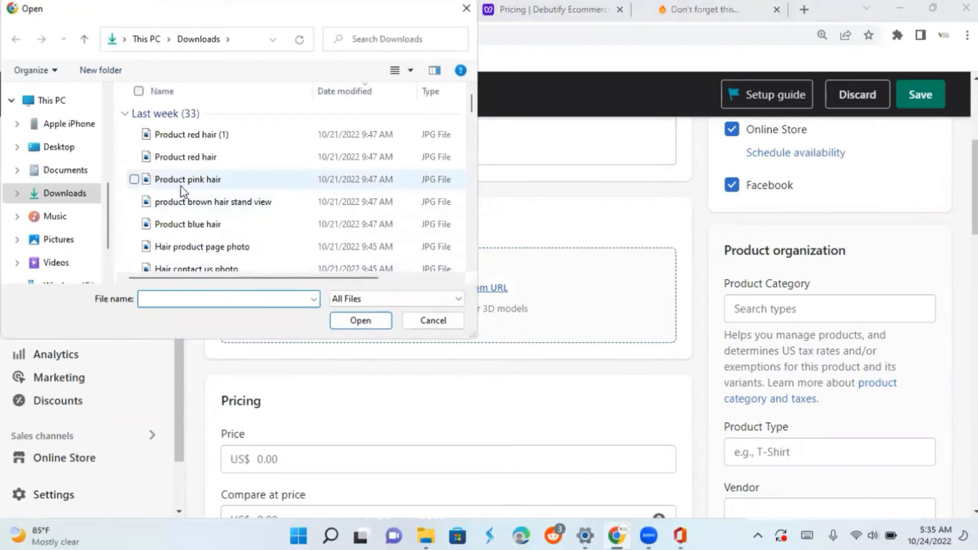
click(182, 183)
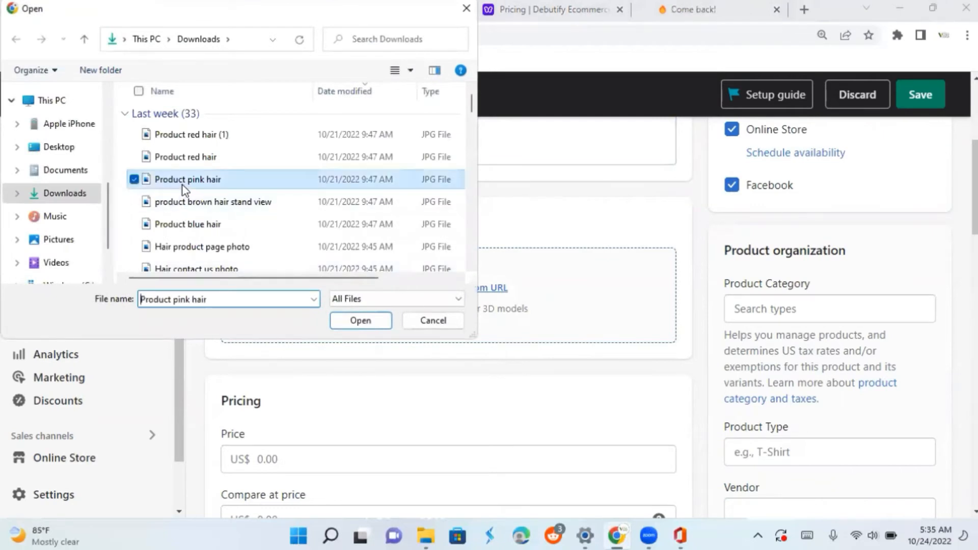
click(354, 321)
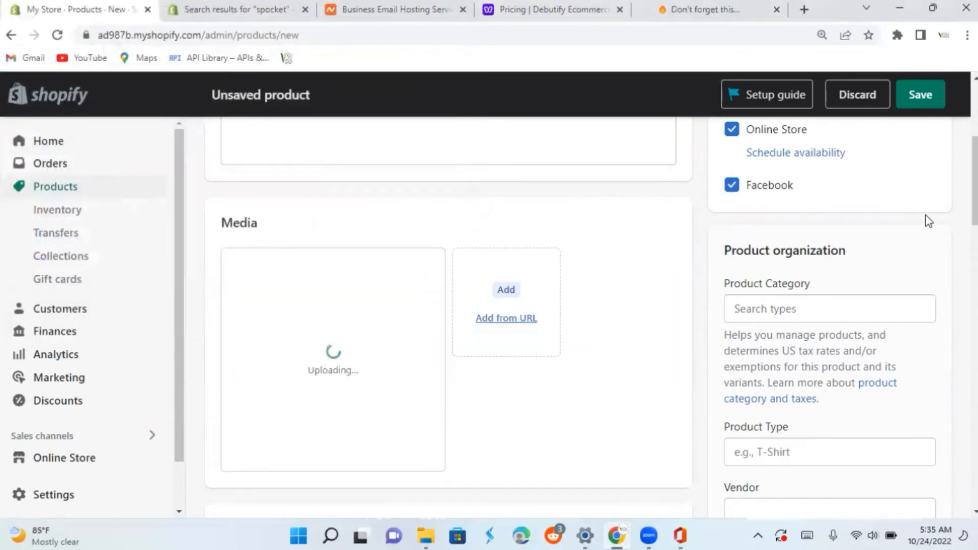
Set the product's price to US$ 199 and its compare-at price to US$ 299.
scroll(929, 220, down, 3)
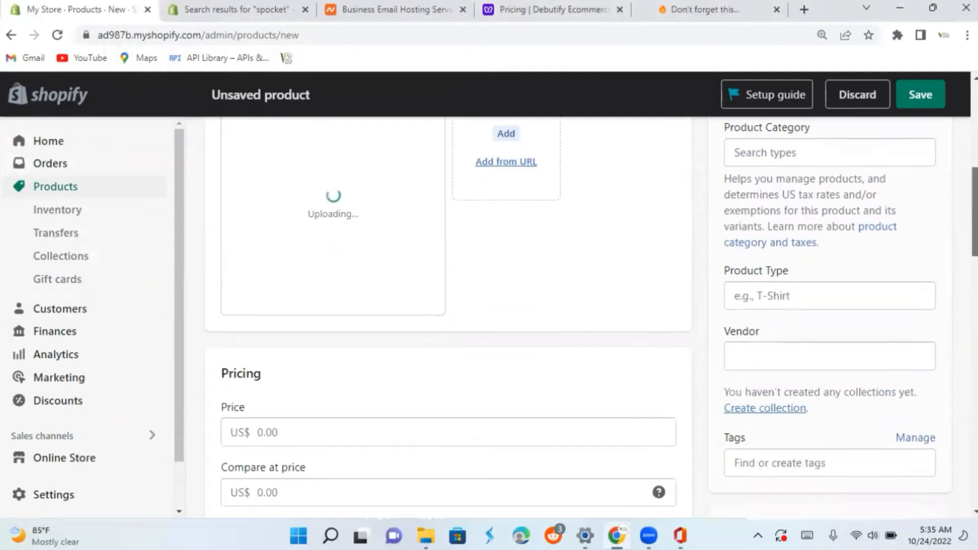
scroll(366, 282, down, 3)
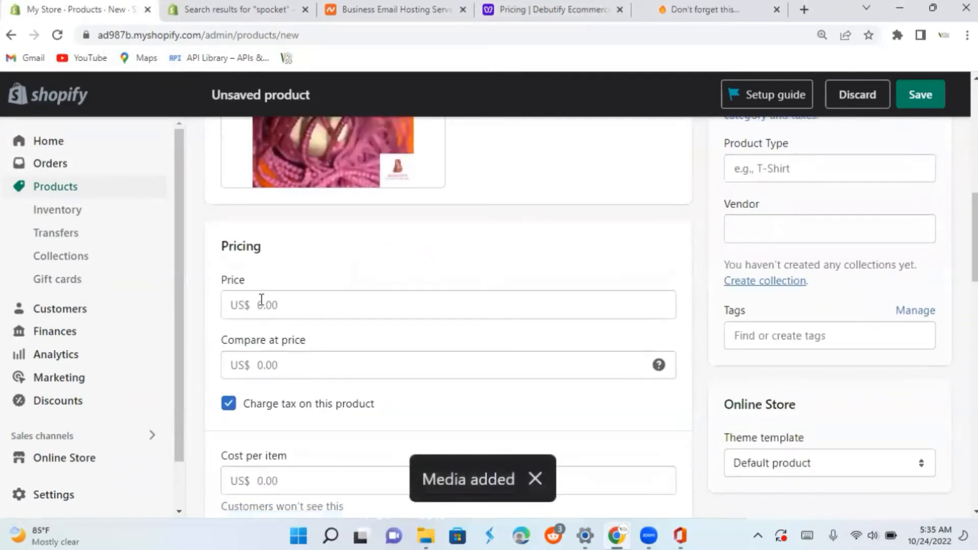
click(263, 304)
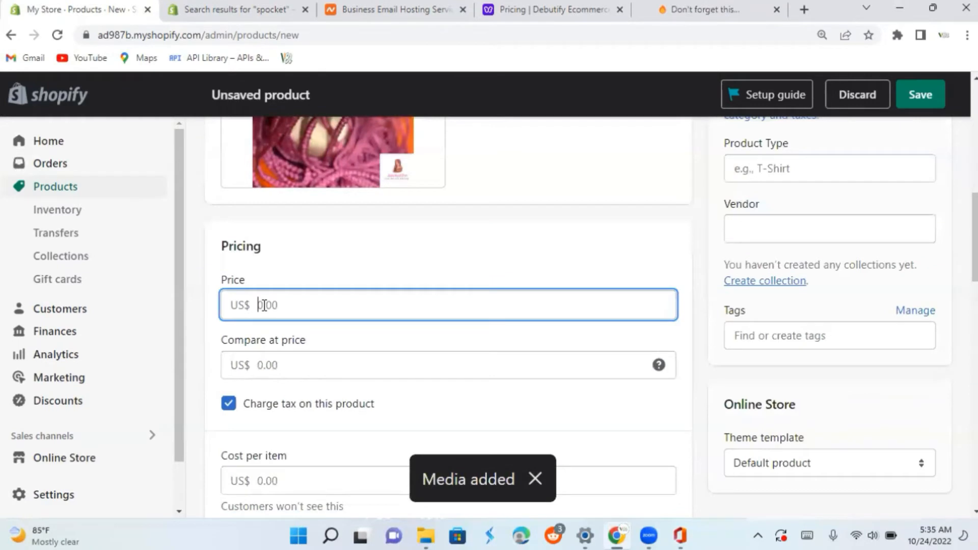
text(199)
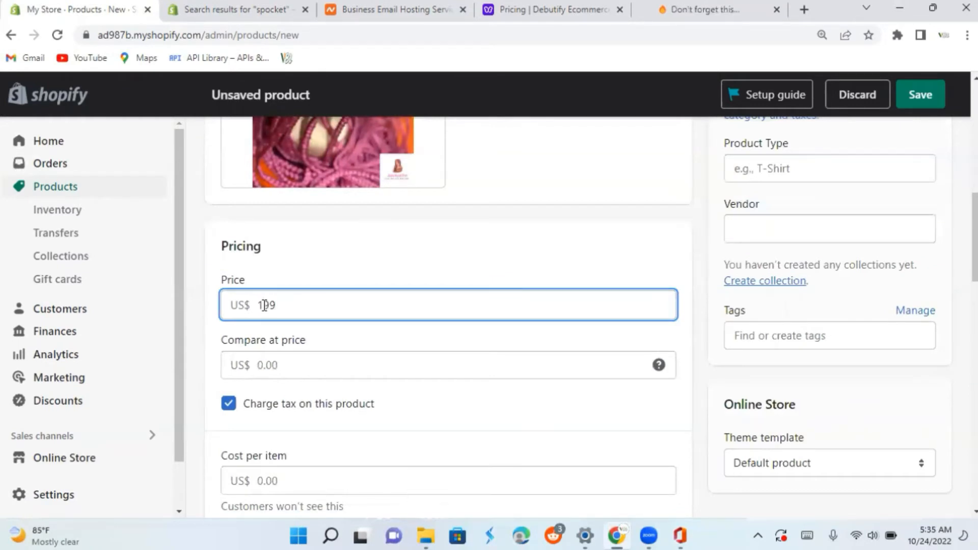
click(261, 359)
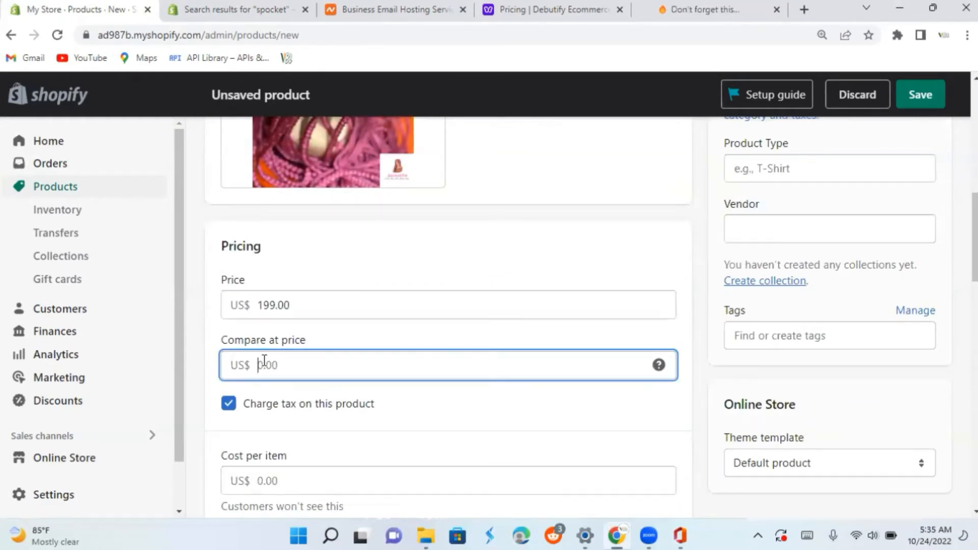
mouse_move(659, 363)
text(2999)
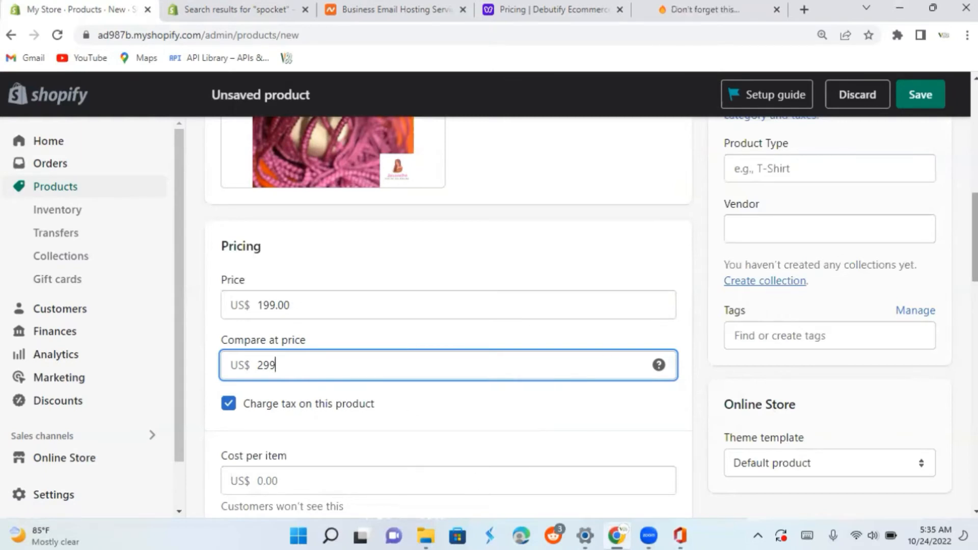
Set the product's available inventory quantity to 200 for the listed location.
scroll(449, 316, down, 4)
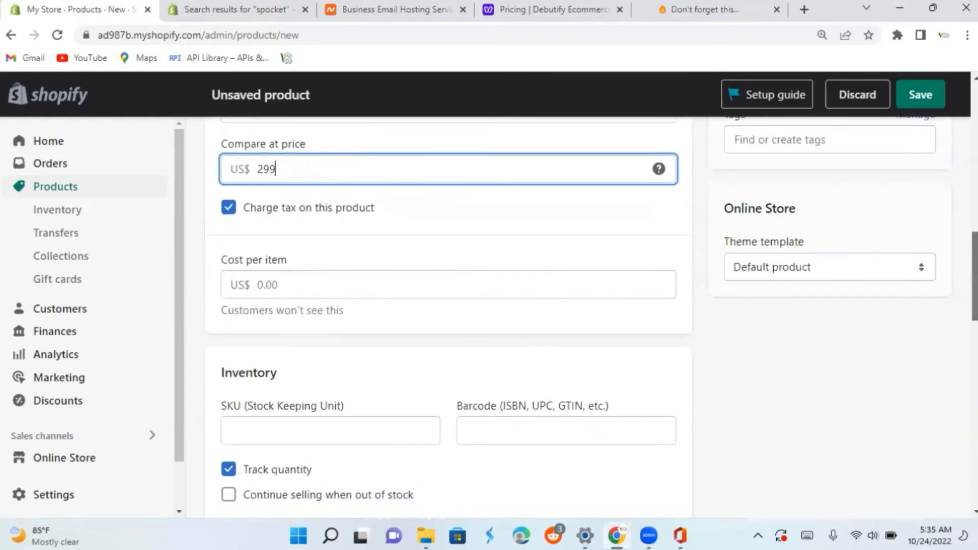
scroll(448, 316, down, 1)
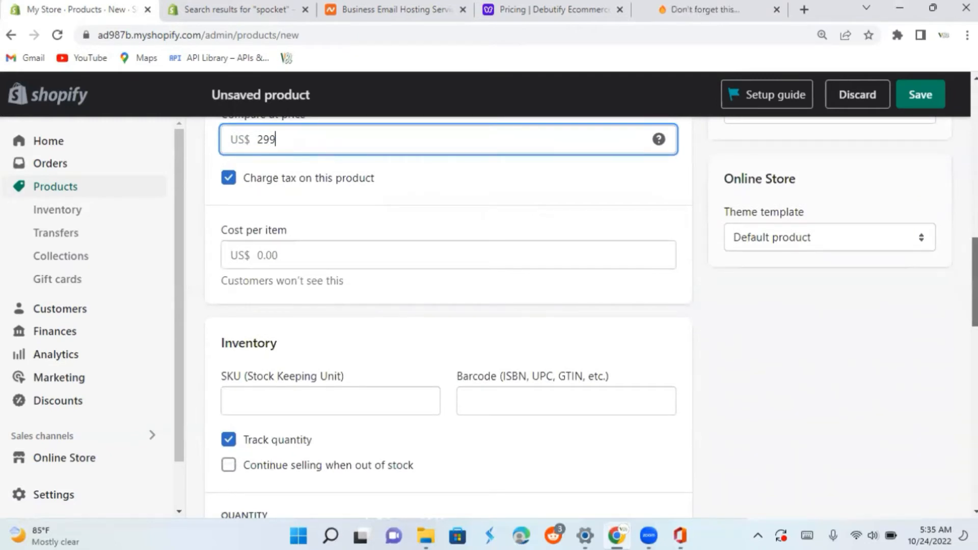
scroll(449, 316, down, 1)
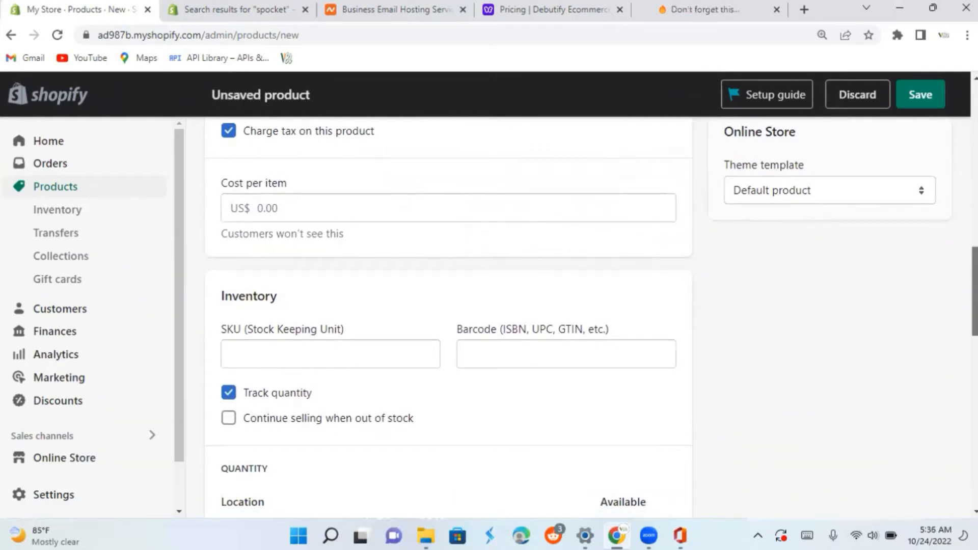
scroll(448, 316, down, 4)
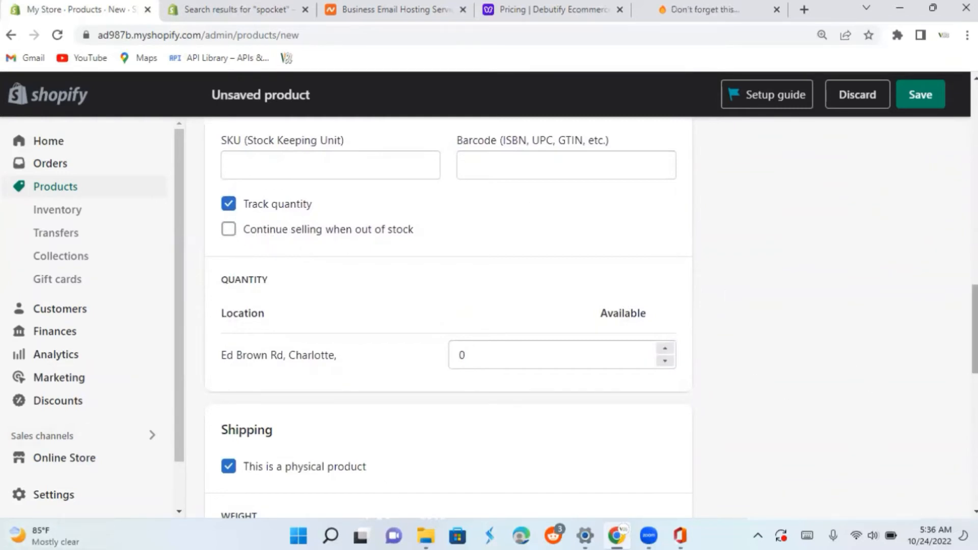
scroll(449, 316, down, 2)
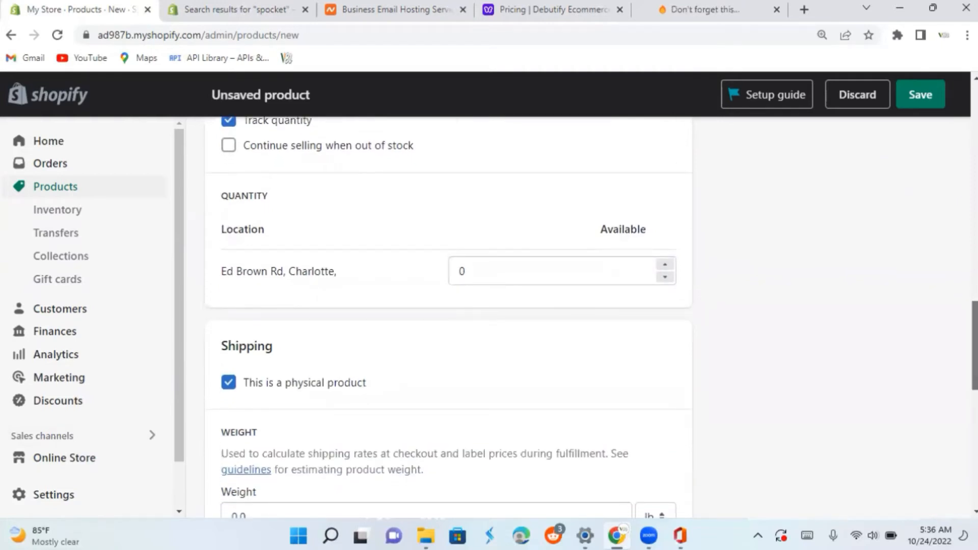
scroll(622, 250, down, 1)
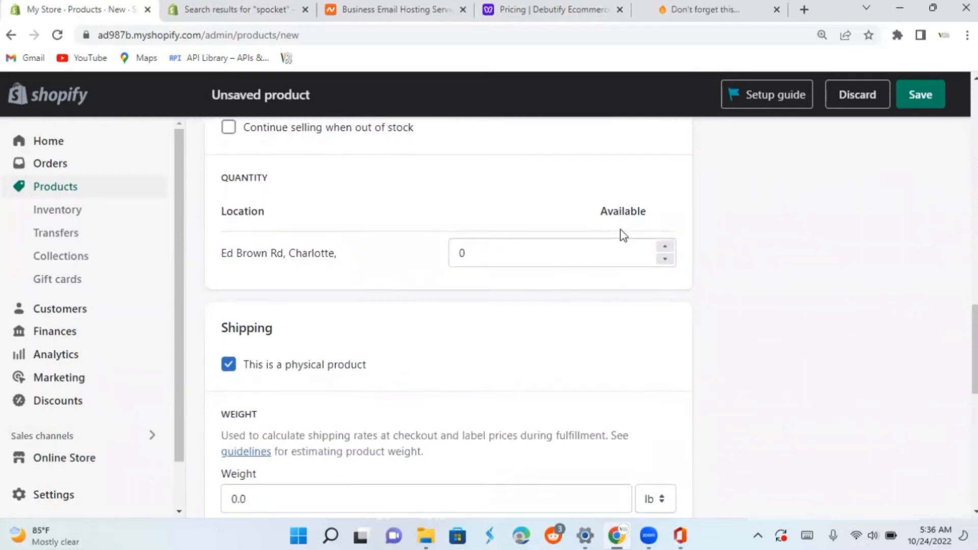
click(499, 264)
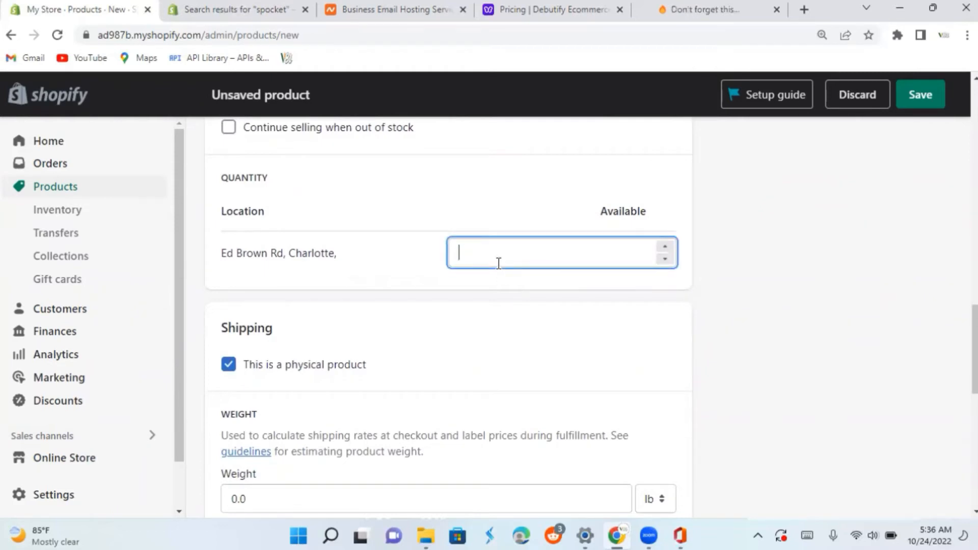
text(200)
click(975, 326)
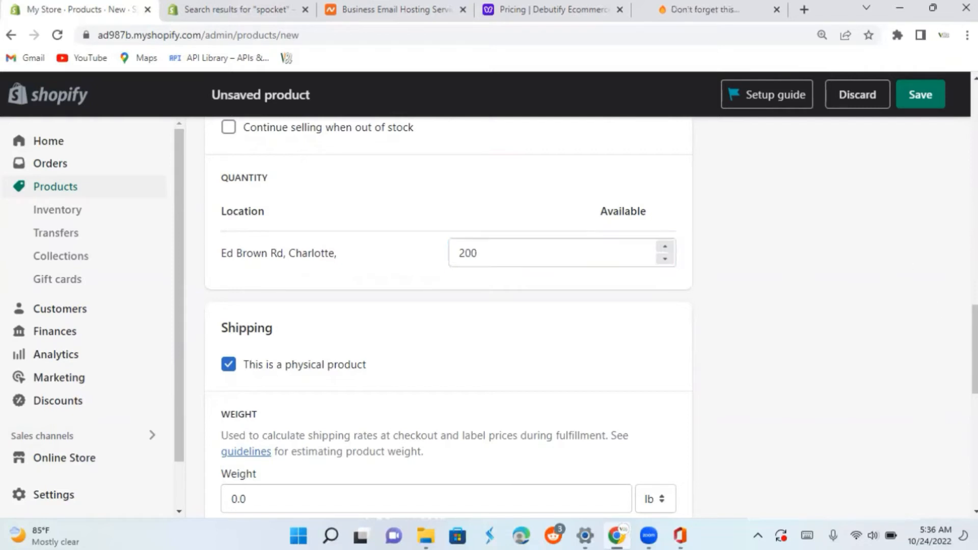
Open the search engine listing fields for editing and save the Pink Braid Wig product.
drag(243, 365, 366, 364)
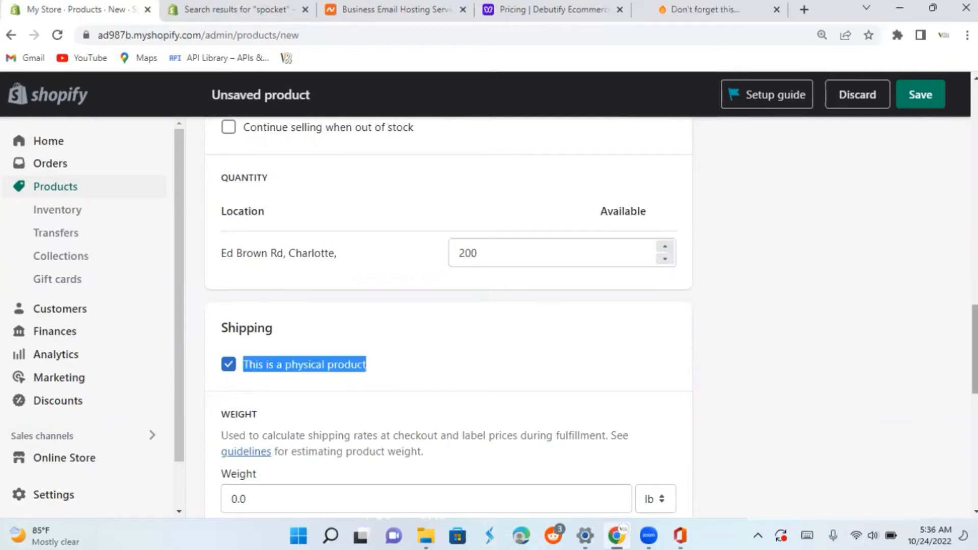
scroll(448, 321, down, 3)
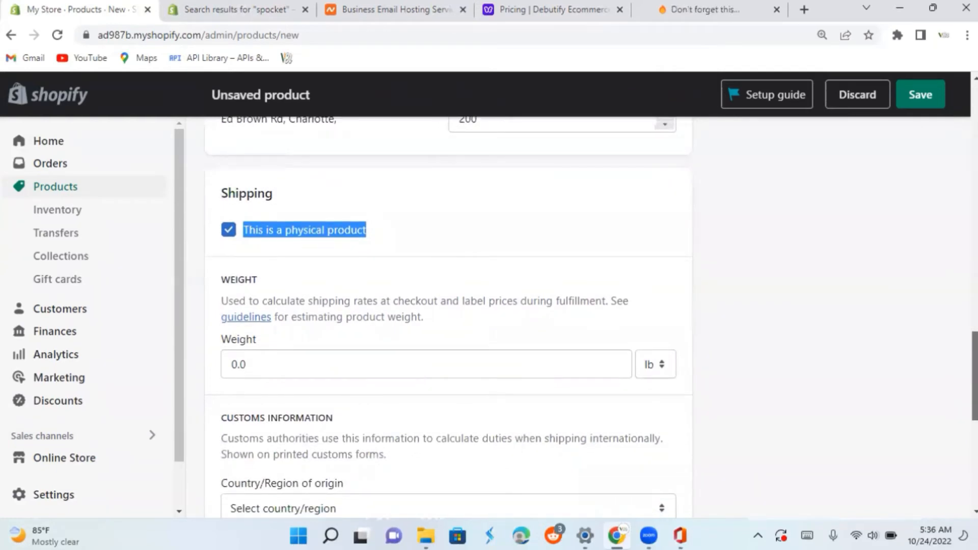
scroll(448, 321, down, 1)
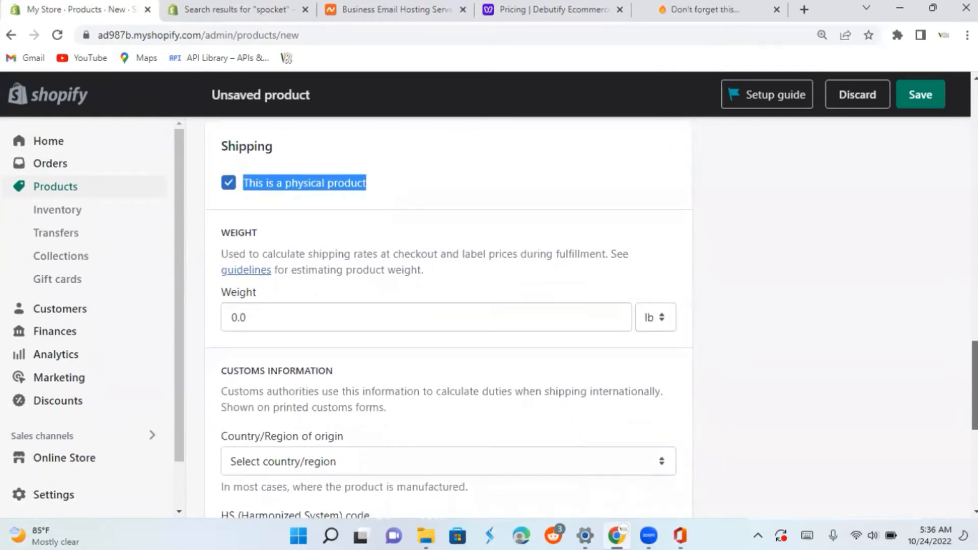
scroll(448, 321, down, 3)
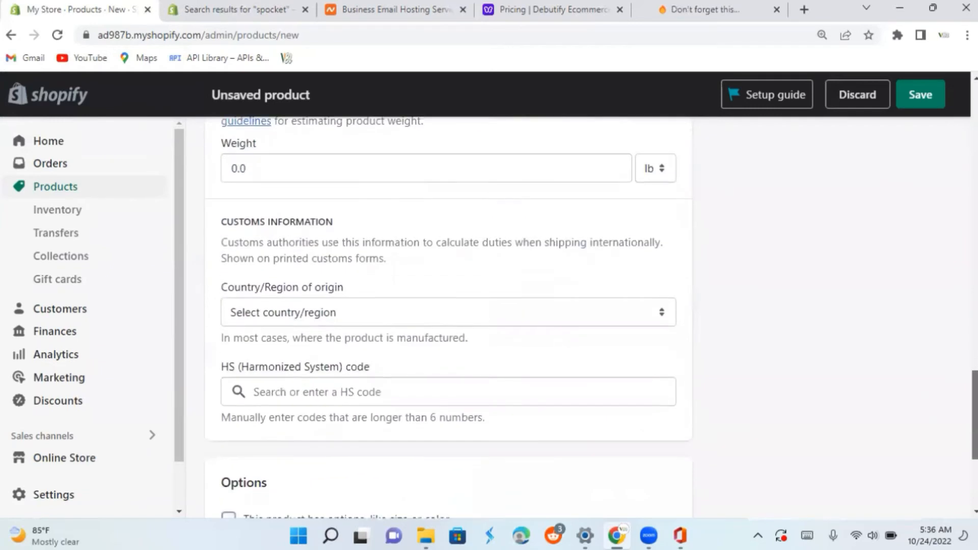
scroll(448, 321, down, 1)
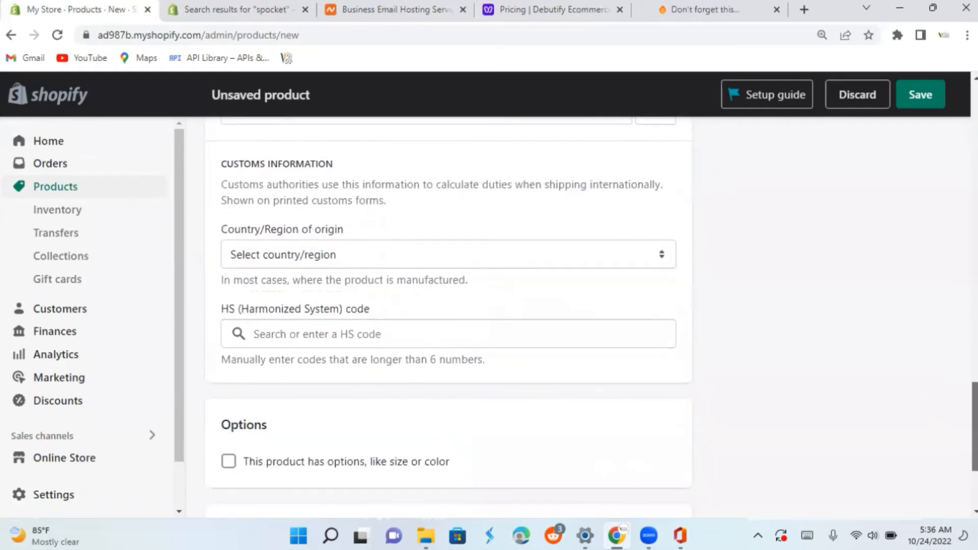
scroll(448, 316, down, 1)
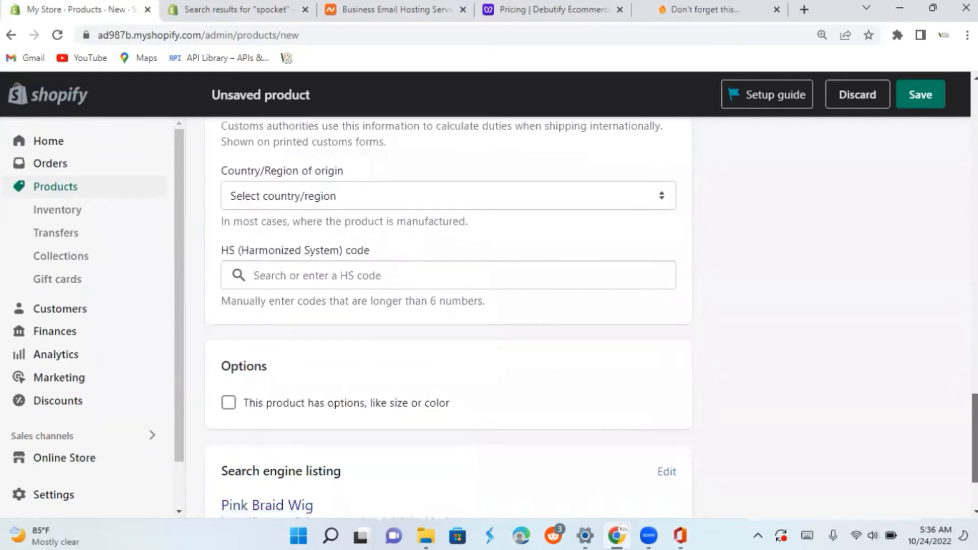
scroll(448, 316, down, 2)
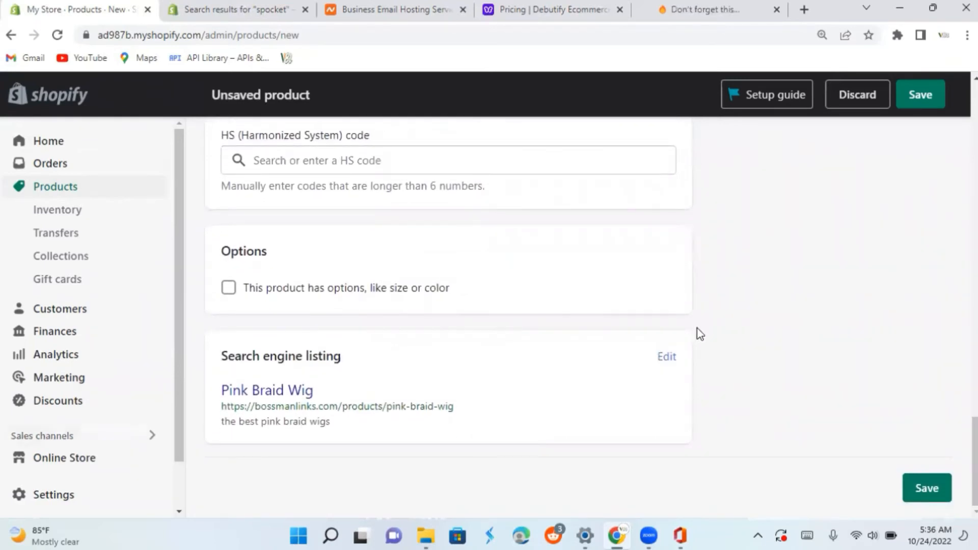
click(666, 357)
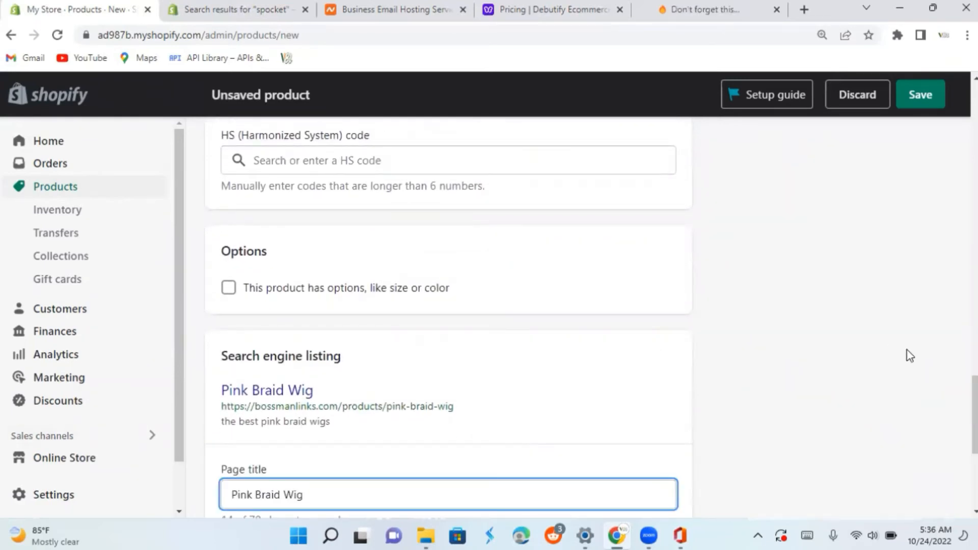
drag(975, 408, 975, 460)
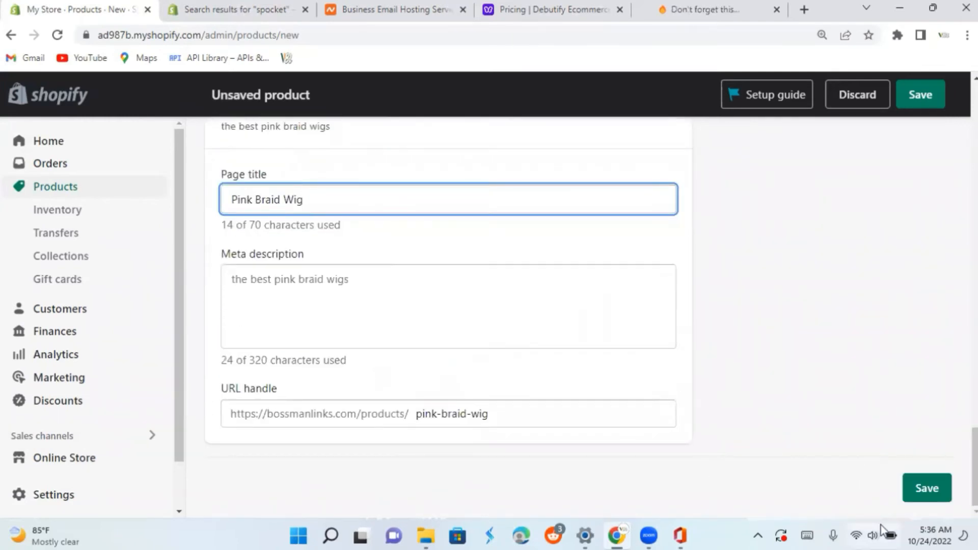
click(921, 495)
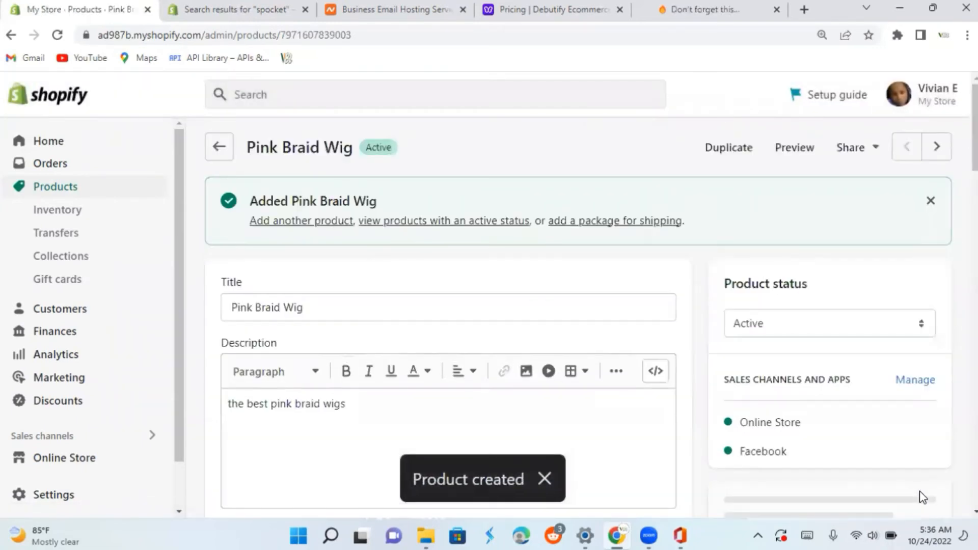
Return to the product list and start a new product titled "Blue Braid Wigs".
click(215, 149)
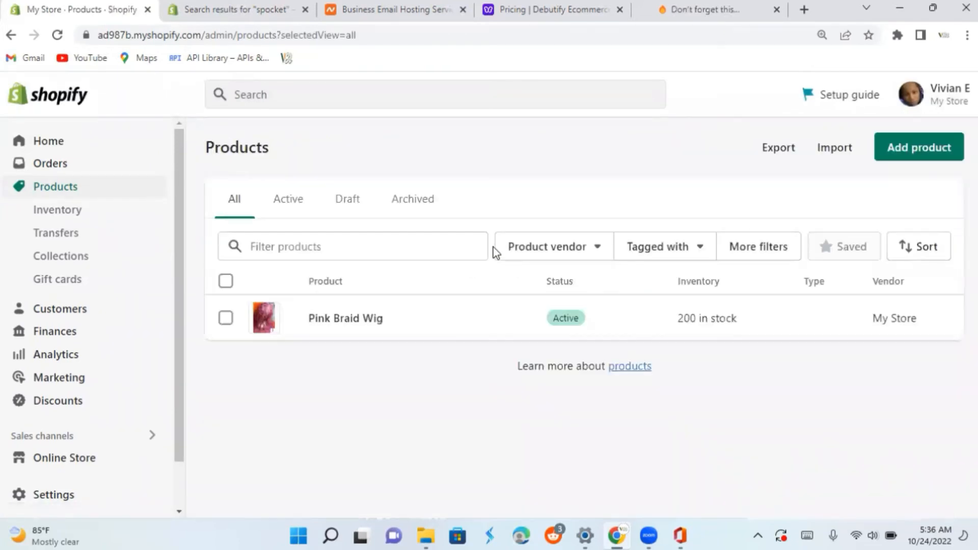
click(942, 148)
click(262, 226)
text(Ble)
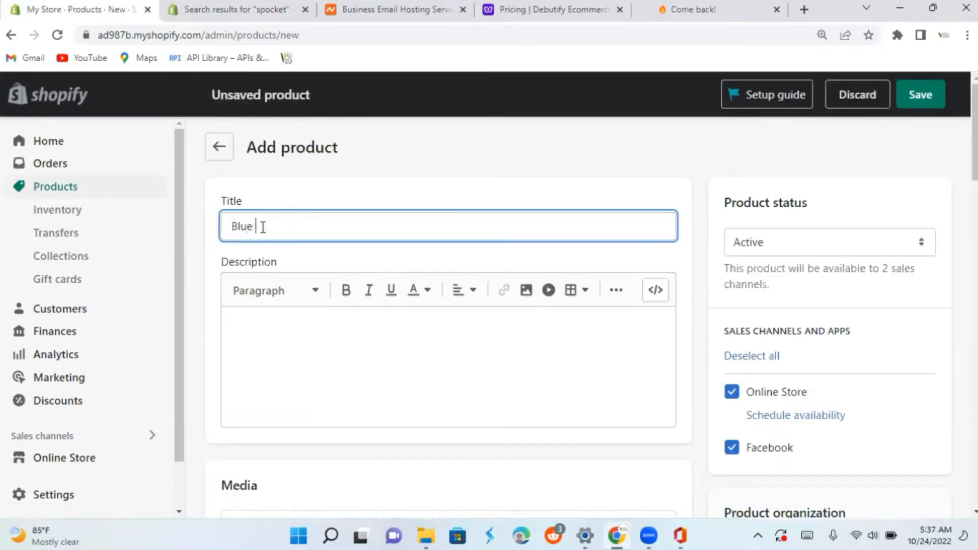
text( Braid Wigs)
Paste the copied text "the best pink braid wigs" as the Blue Braid Wigs description.
click(260, 343)
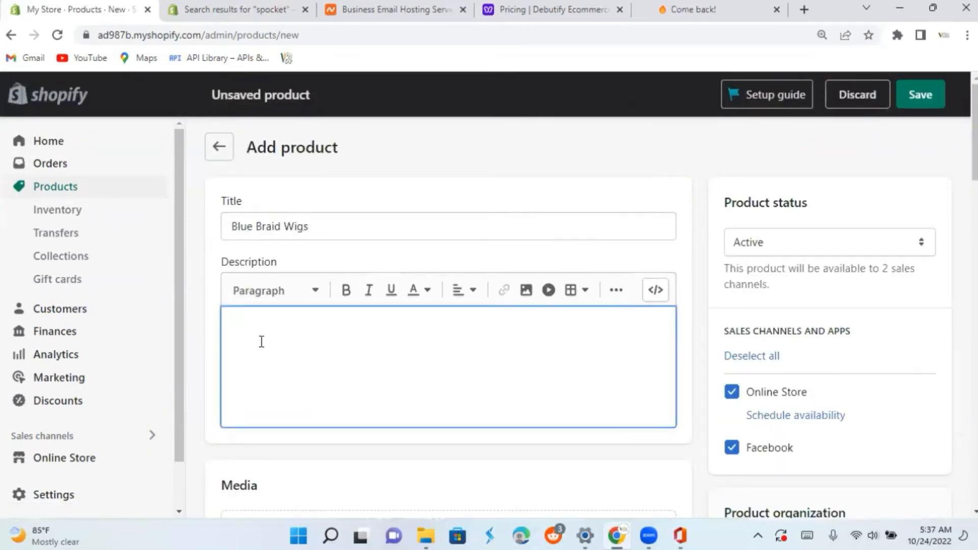
right_click(260, 322)
click(271, 204)
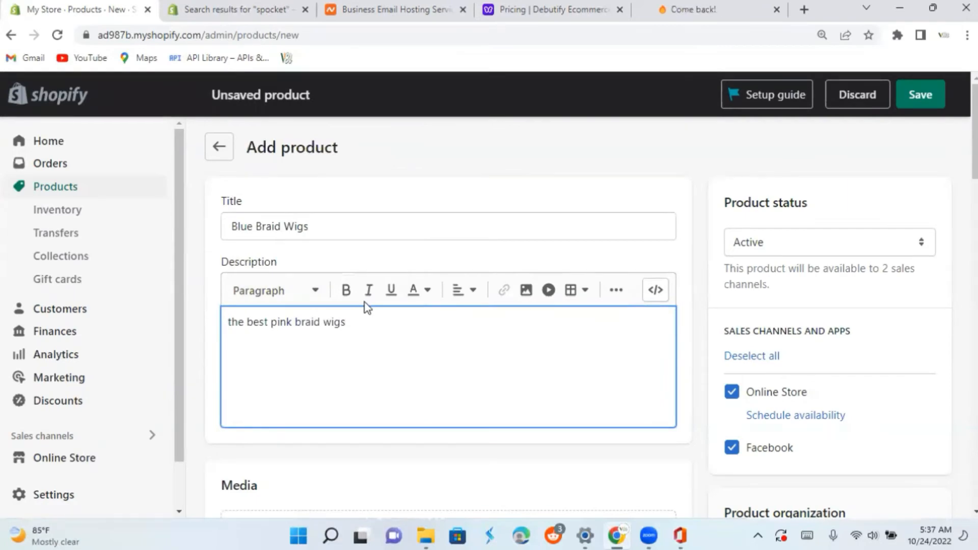
Upload the image "Product blue hair" from Downloads to the product's media.
scroll(442, 280, down, 4)
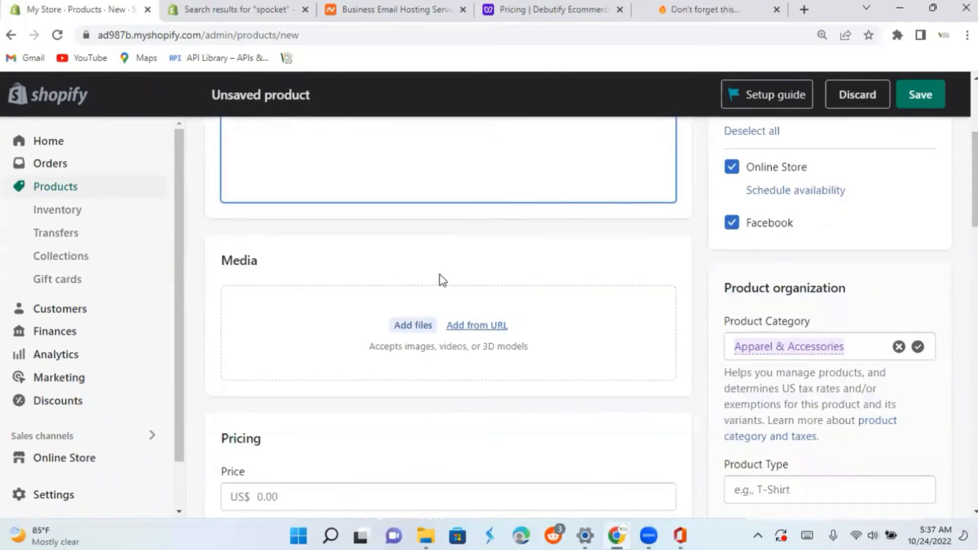
click(410, 326)
click(199, 220)
click(362, 322)
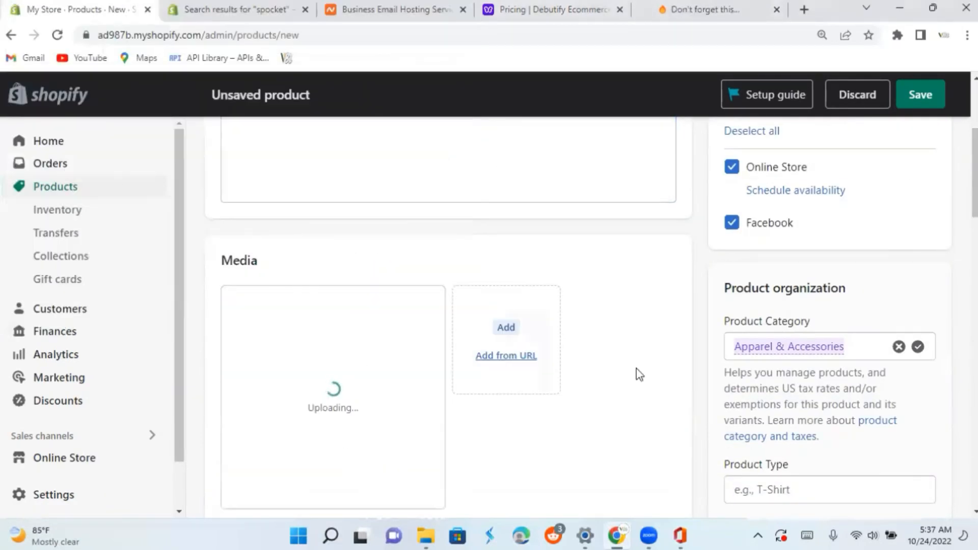
Set the Blue Braid Wigs price to US$ 199 and its compare-at price to US$ 299.
scroll(640, 375, down, 7)
click(262, 281)
text(199)
click(264, 346)
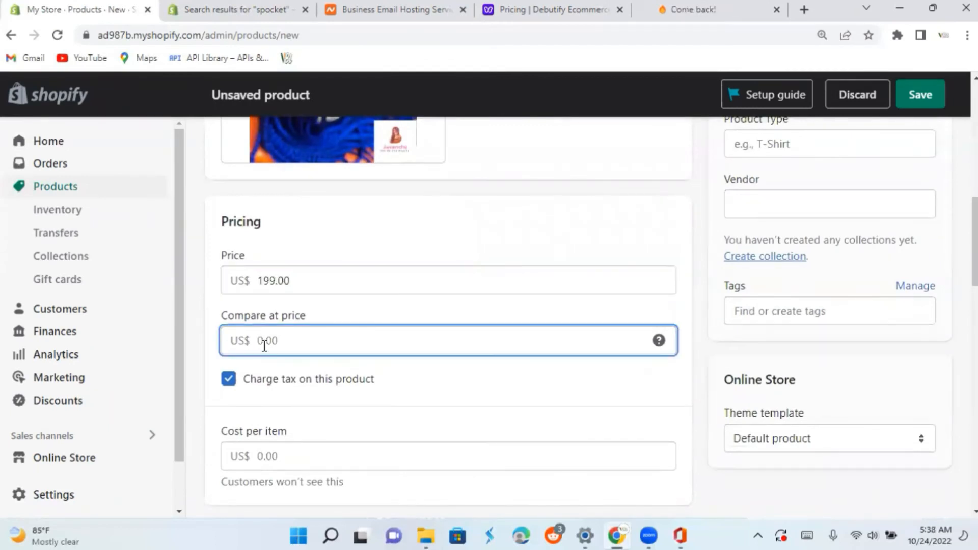
scroll(697, 345, down, 5)
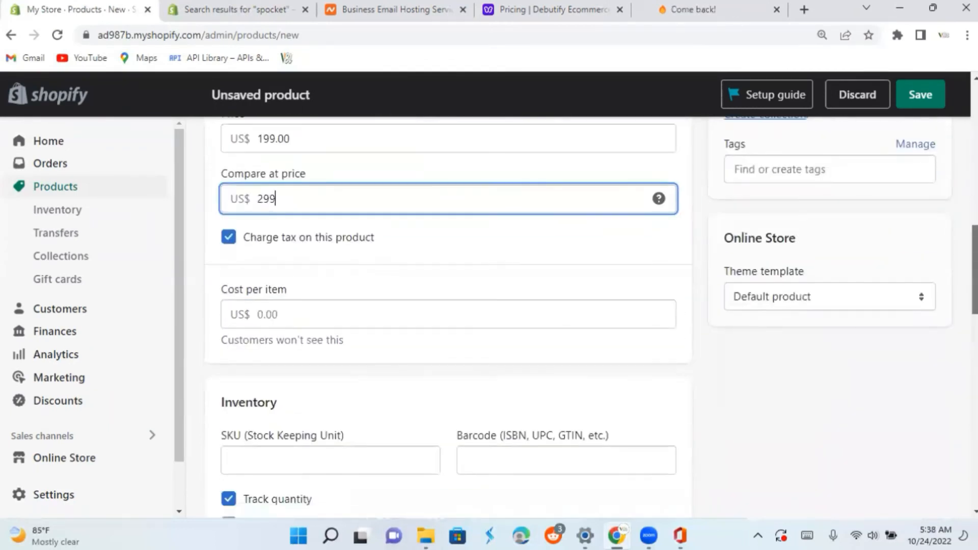
Set the available quantity to 200 and save the Blue Braid Wigs product.
scroll(591, 316, down, 3)
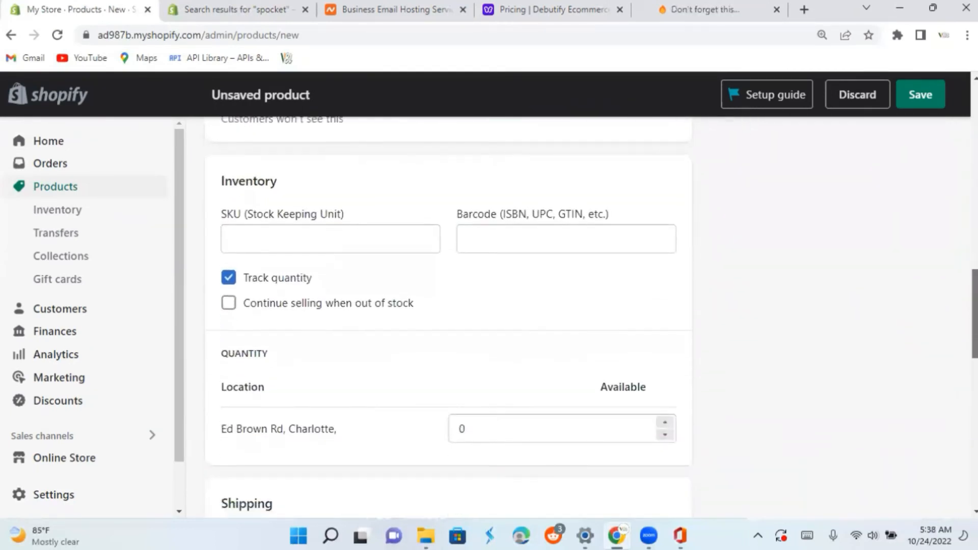
scroll(788, 323, down, 1)
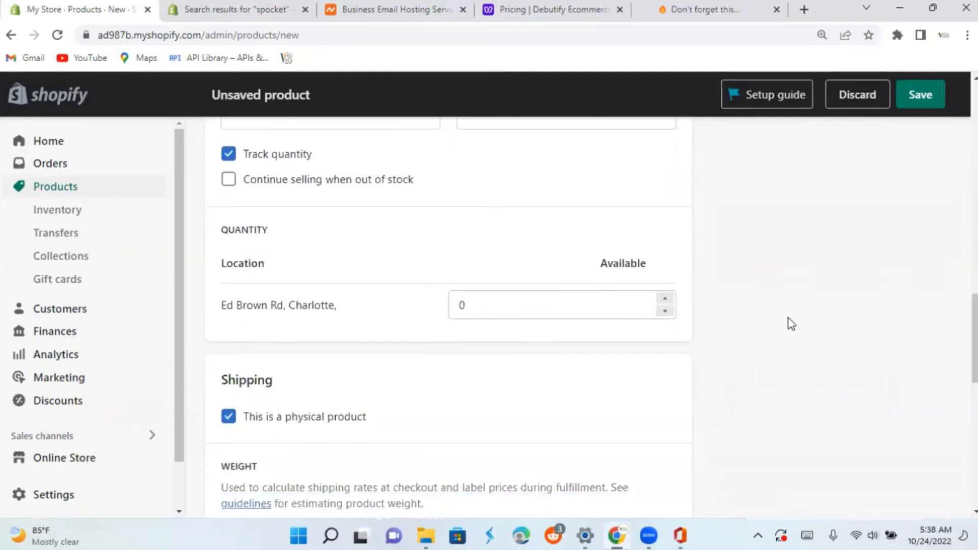
click(513, 311)
key(BackSpace)
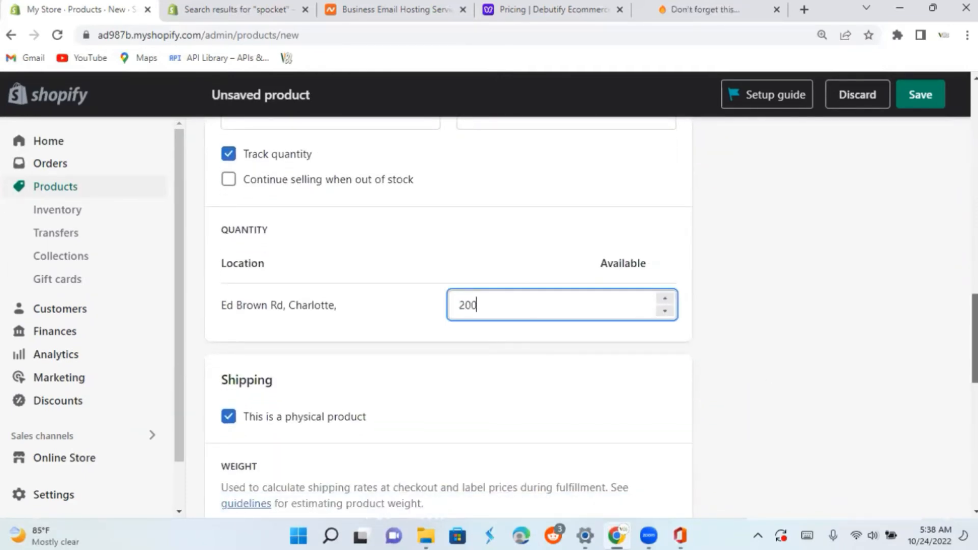
scroll(930, 382, down, 10)
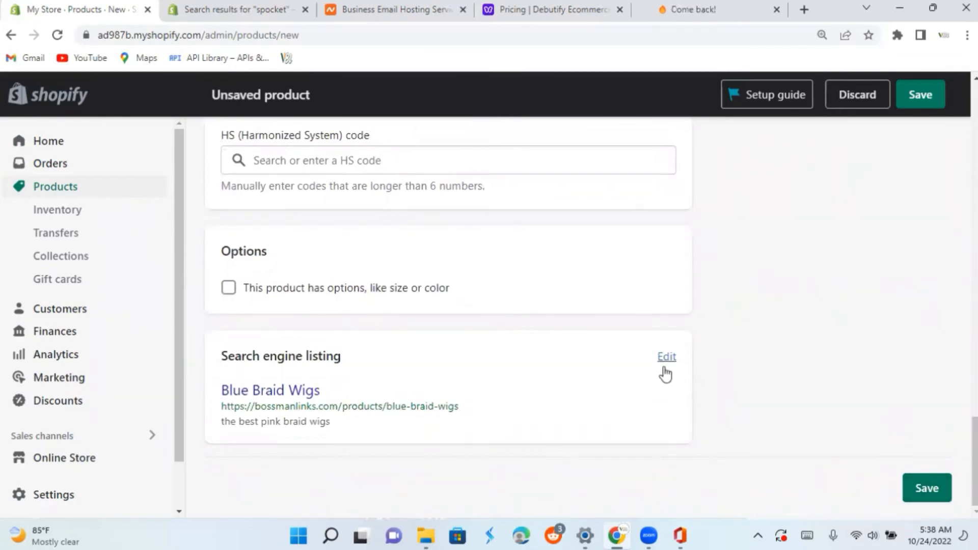
click(928, 492)
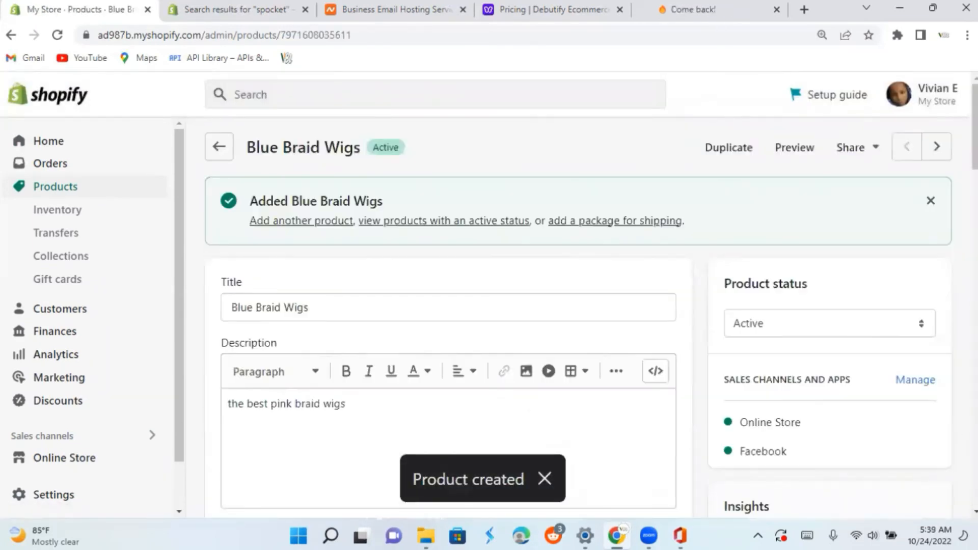
Start another new product with a title beginning "Red braid" and paste the copied text as its description.
click(219, 146)
click(919, 146)
click(345, 227)
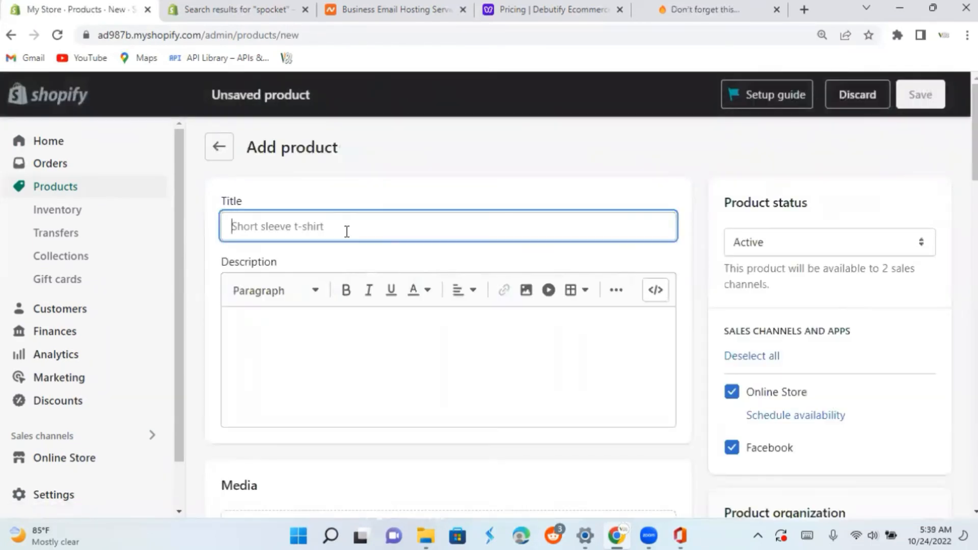
text(Red brai)
right_click(276, 324)
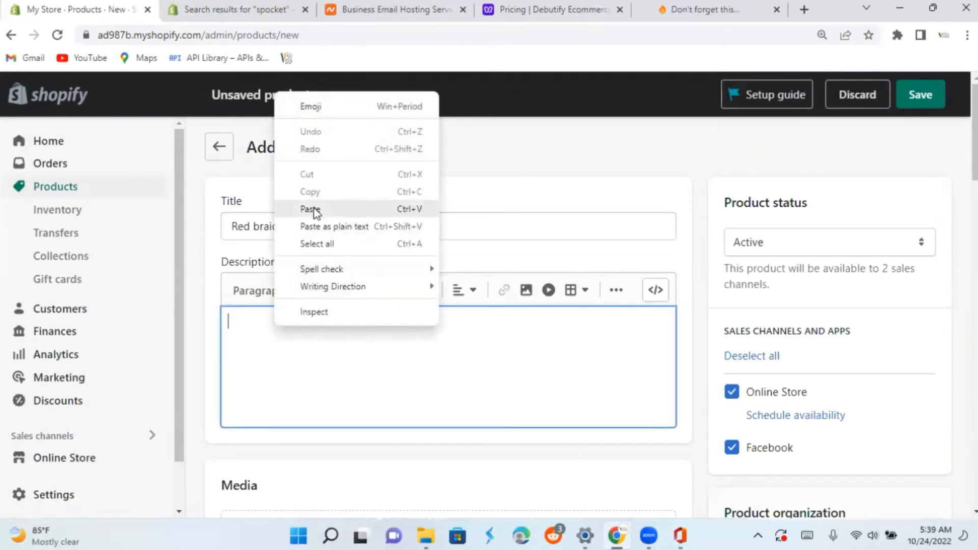
click(251, 209)
Upload the image "Product red hair" from Downloads to the new product's media.
scroll(487, 255, down, 5)
click(413, 324)
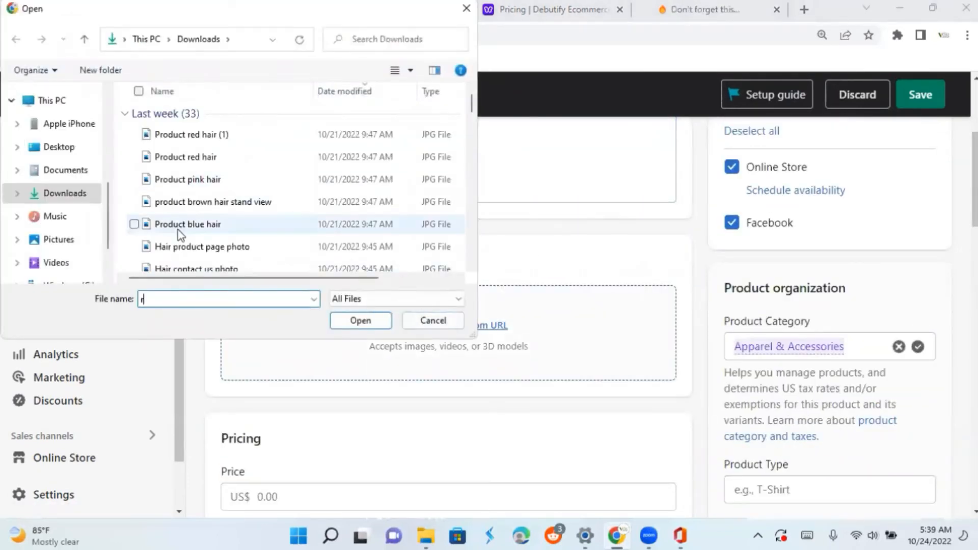
text(red hair)
click(198, 158)
click(358, 322)
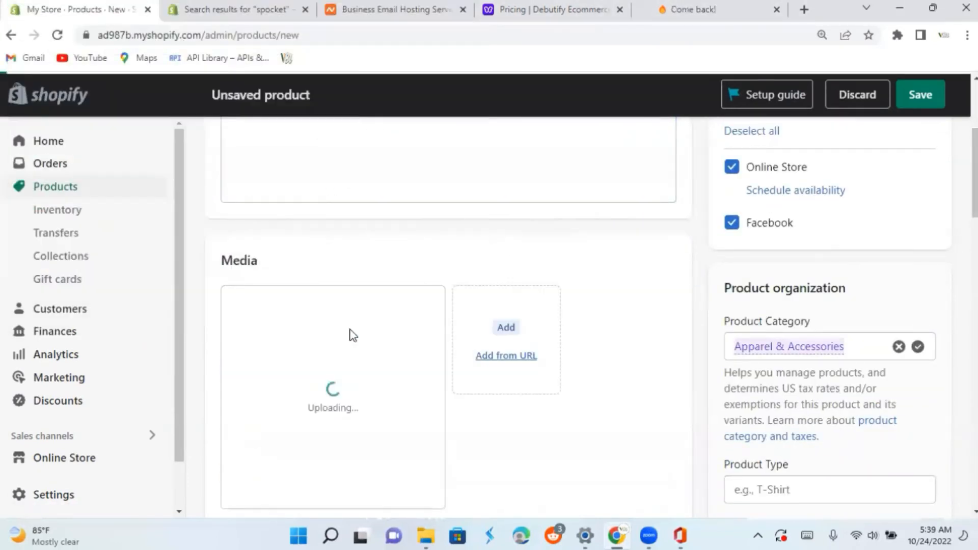
Set the red braid wig product's price to US$ 199 and its compare-at price to US$ 299.
scroll(306, 305, down, 5)
click(265, 279)
text(199)
click(266, 337)
text(299)
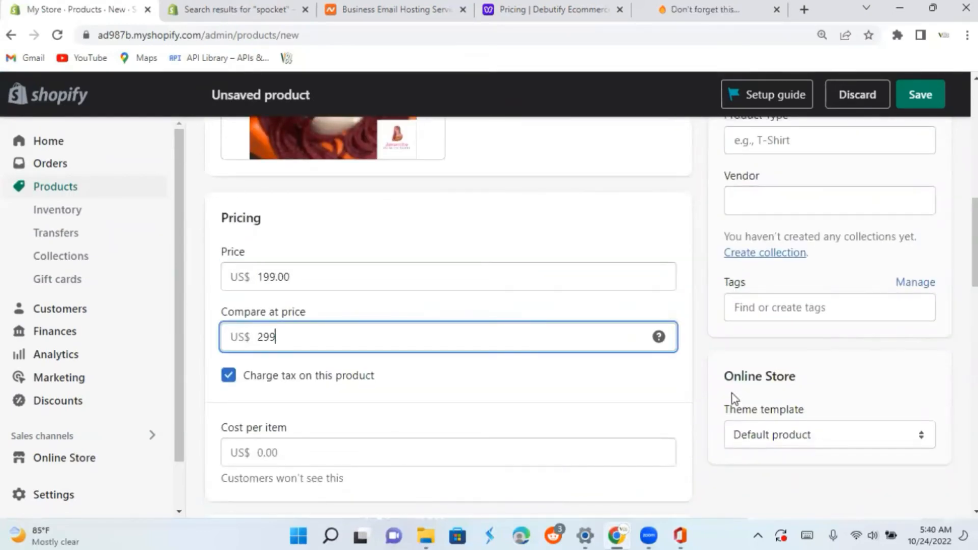
Set the red braid wig's available quantity to 200, save the product and return to the product list.
scroll(734, 400, down, 7)
scroll(931, 510, down, 12)
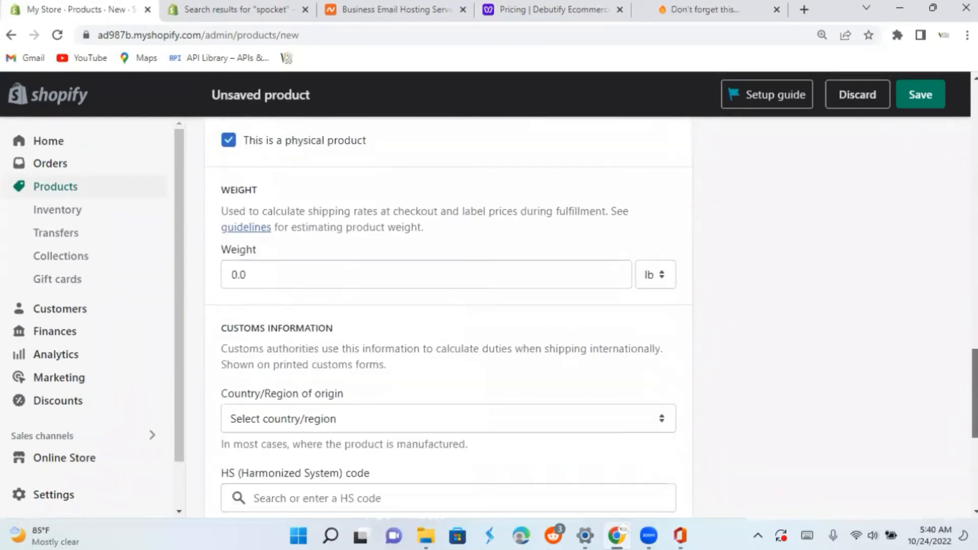
scroll(401, 467, up, 12)
double_click(462, 415)
text(200)
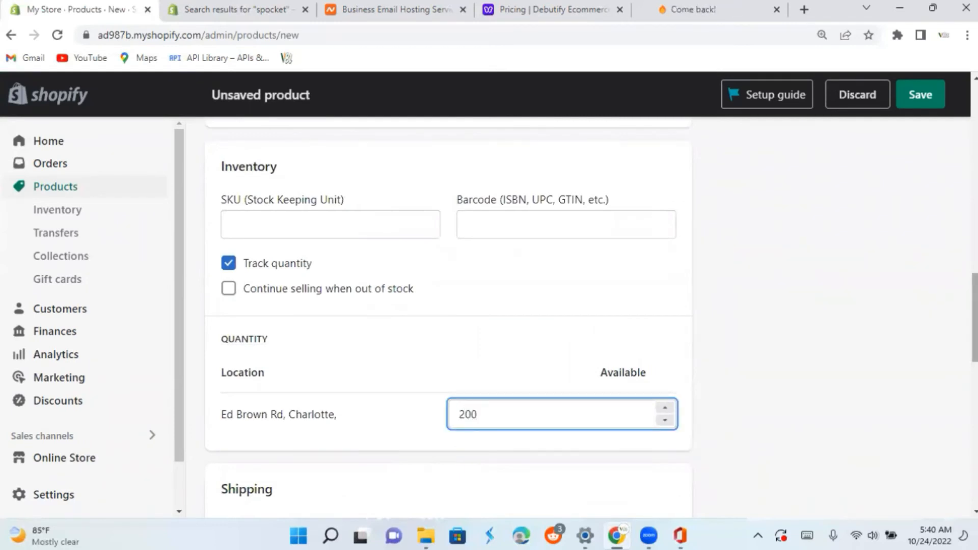
scroll(764, 459, down, 10)
click(926, 488)
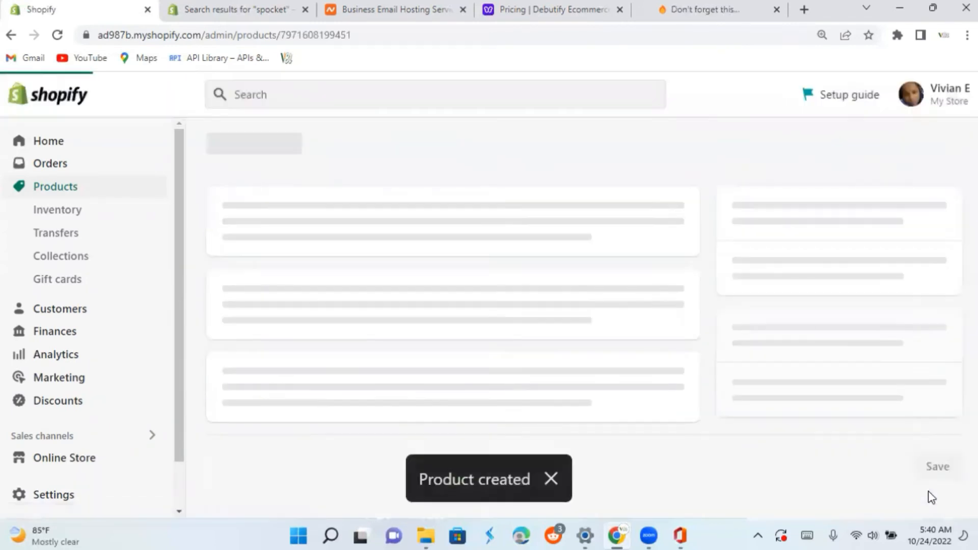
click(219, 146)
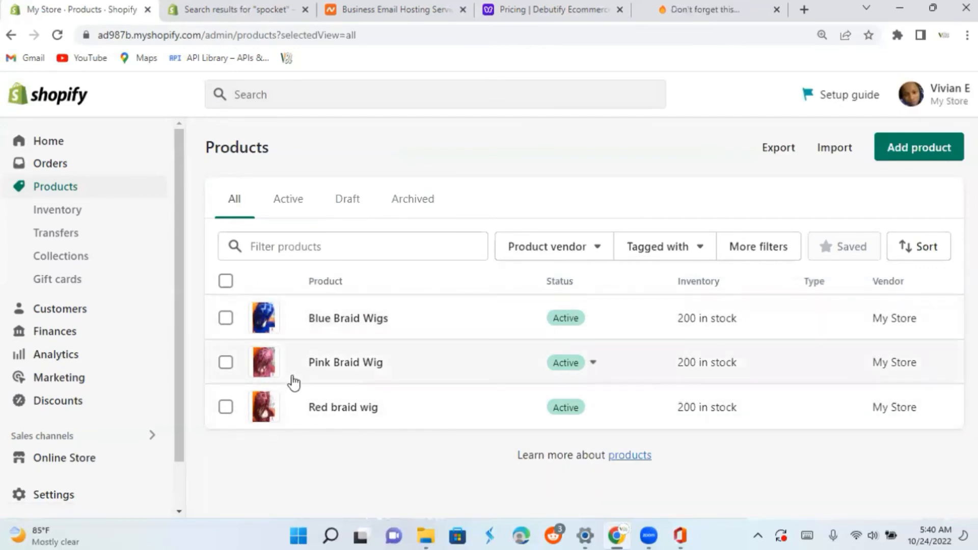
Start a new product collection titled "Best braid wig collection".
click(75, 258)
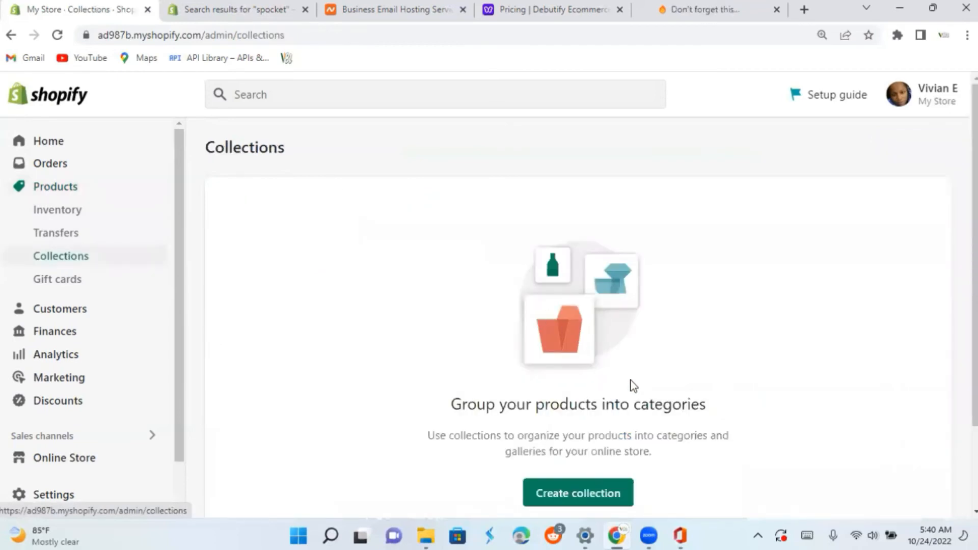
click(579, 499)
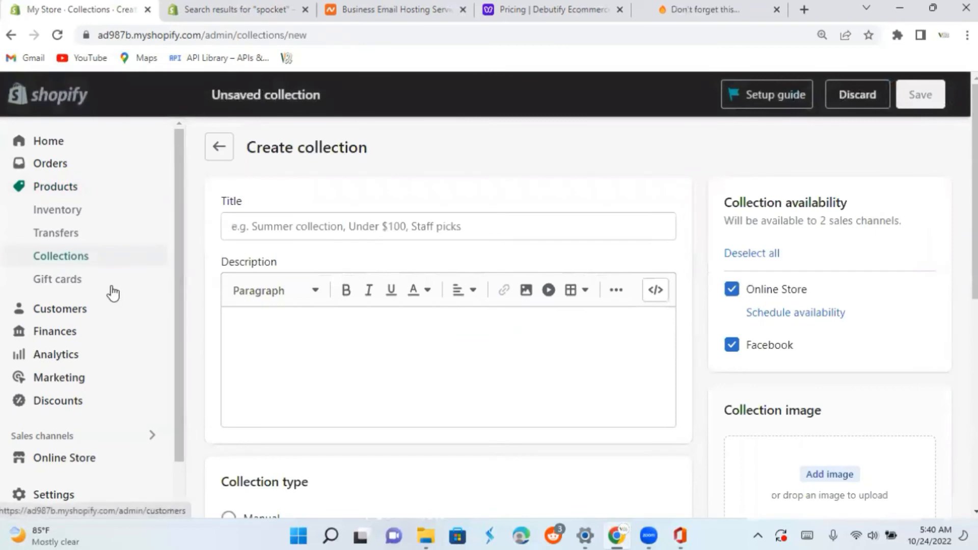
click(305, 225)
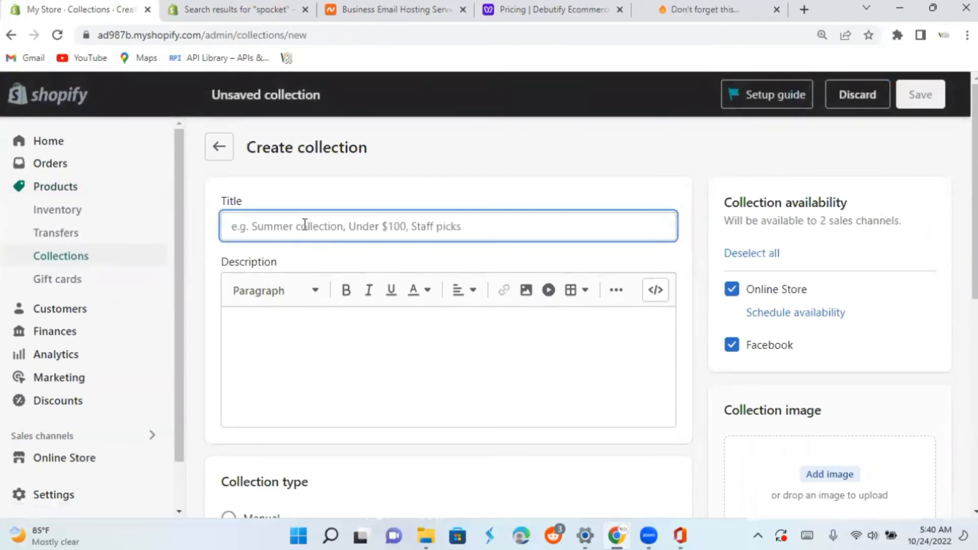
text(Bes)
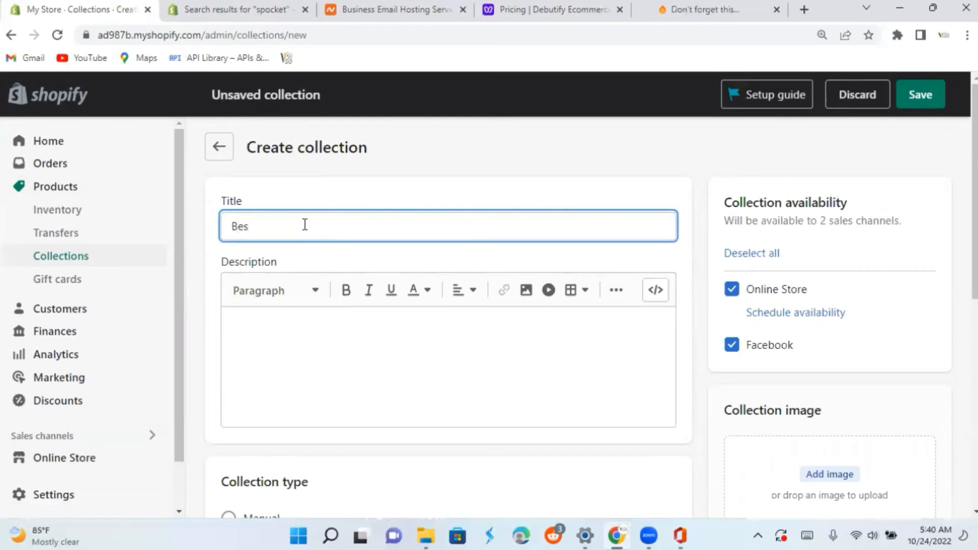
text(t braid wig collect)
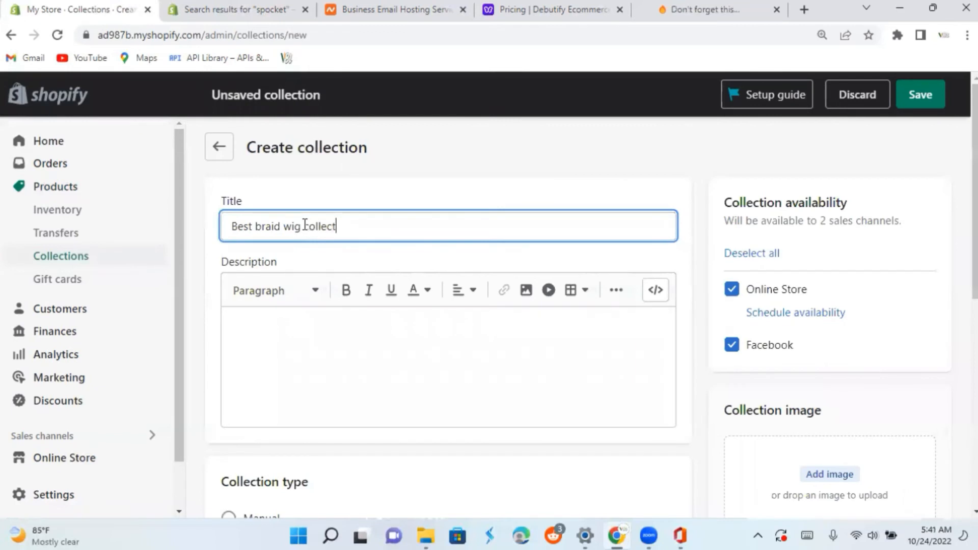
text(ion)
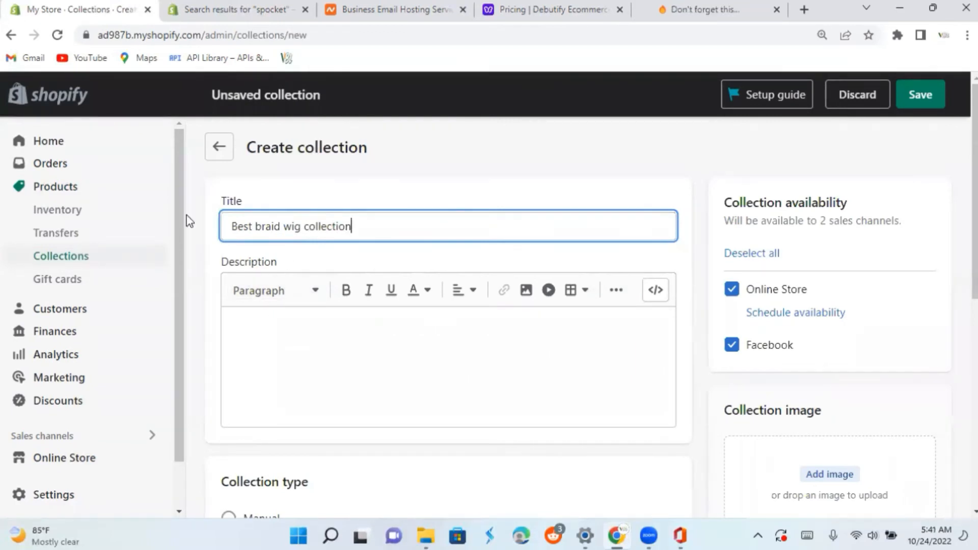
Paste the copied text "the best pink braid wigs" as the collection's description.
click(234, 314)
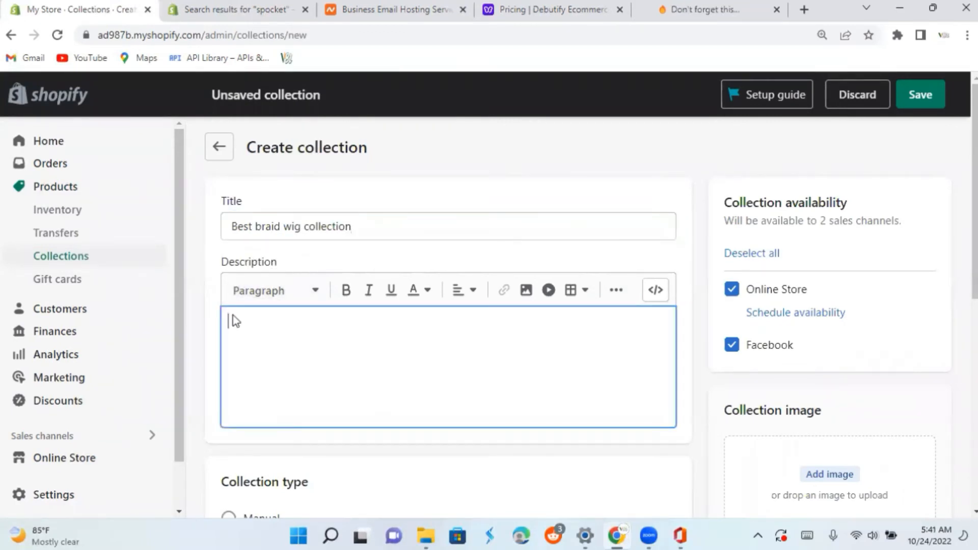
right_click(233, 315)
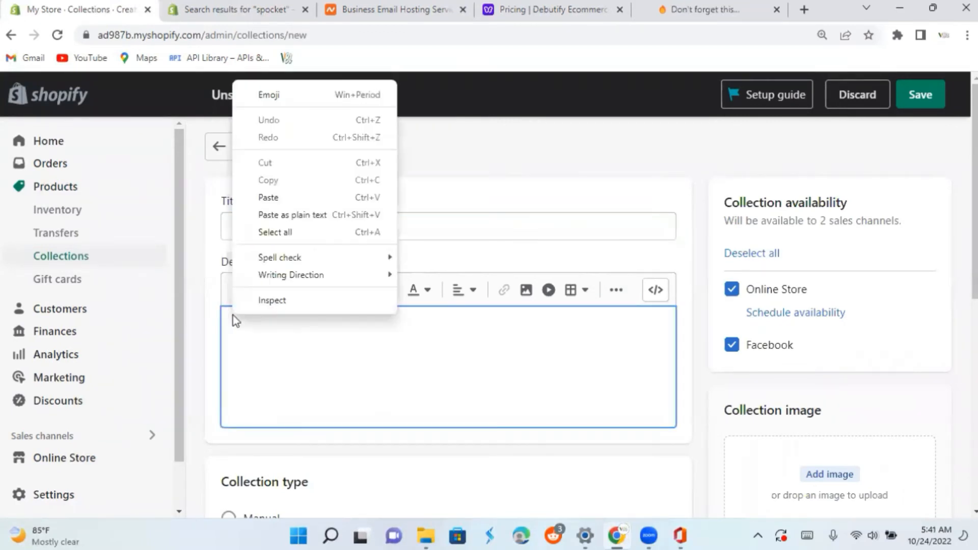
click(280, 197)
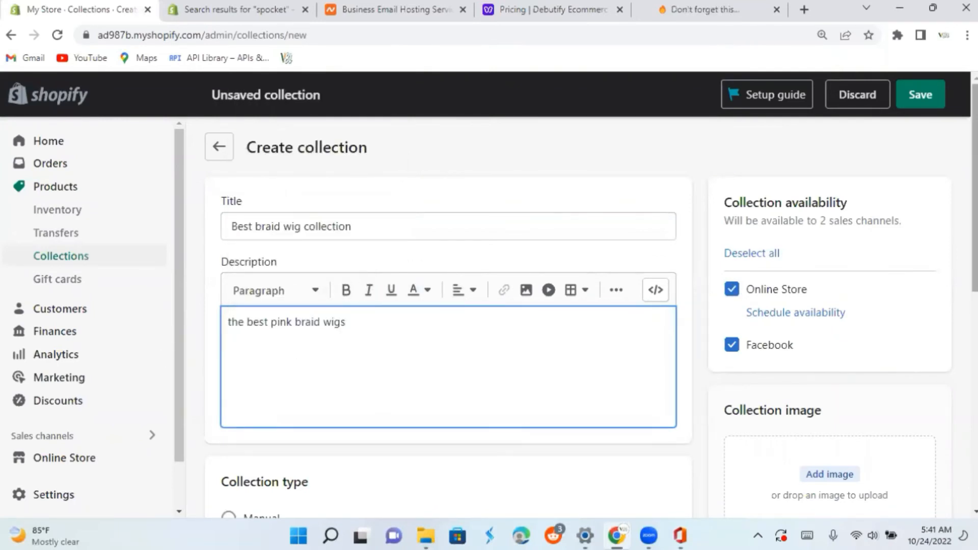
Set the automated collection's condition to Price is greater than US$ 0 and save the collection.
scroll(591, 306, down, 1)
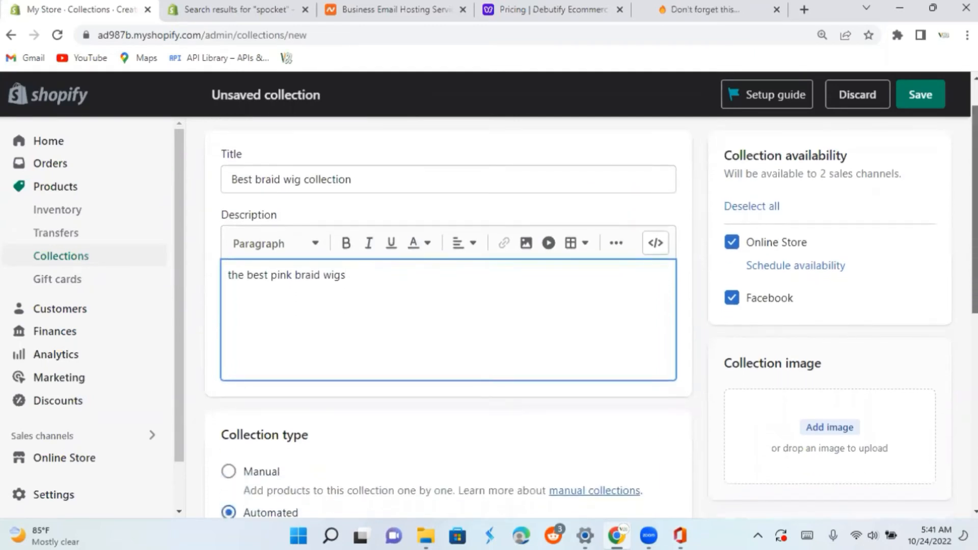
scroll(591, 316, down, 5)
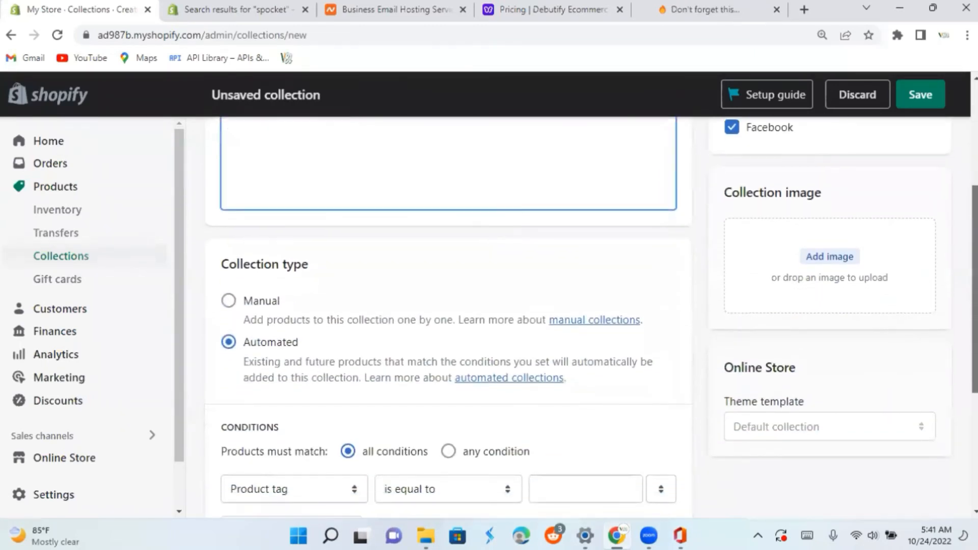
scroll(591, 316, down, 1)
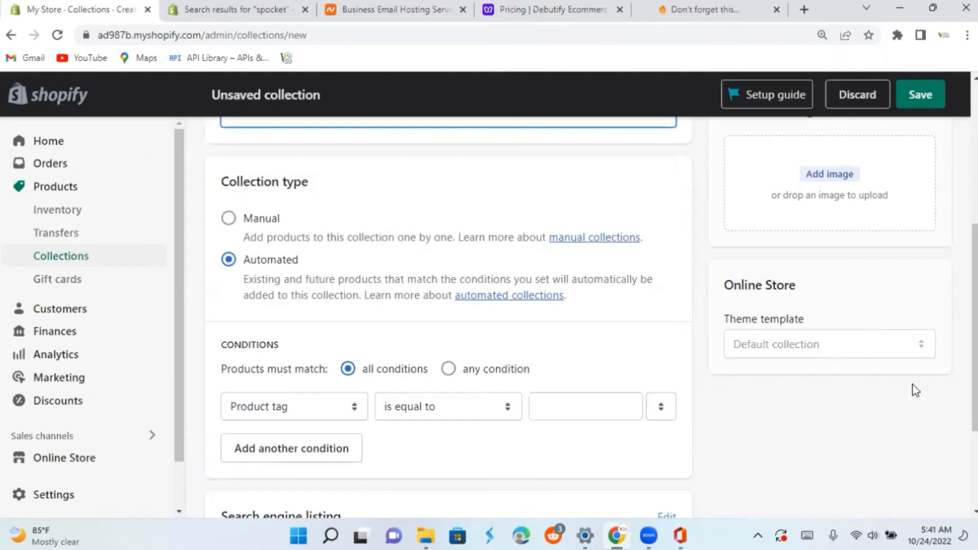
scroll(449, 316, down, 2)
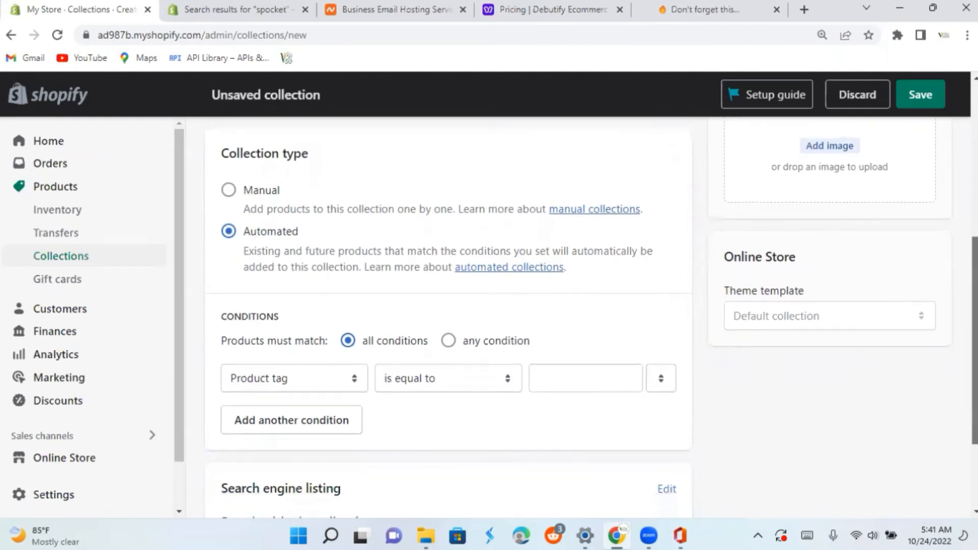
scroll(449, 316, down, 1)
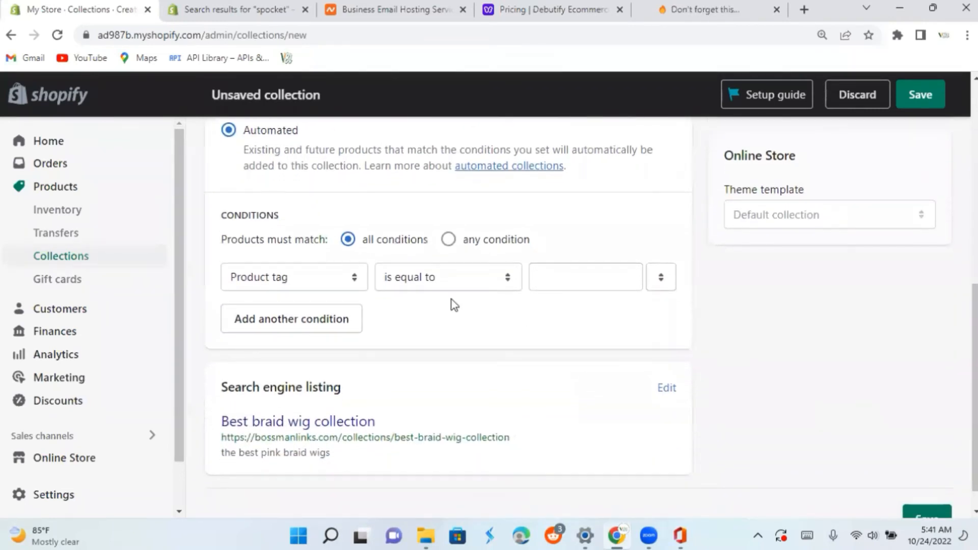
click(280, 278)
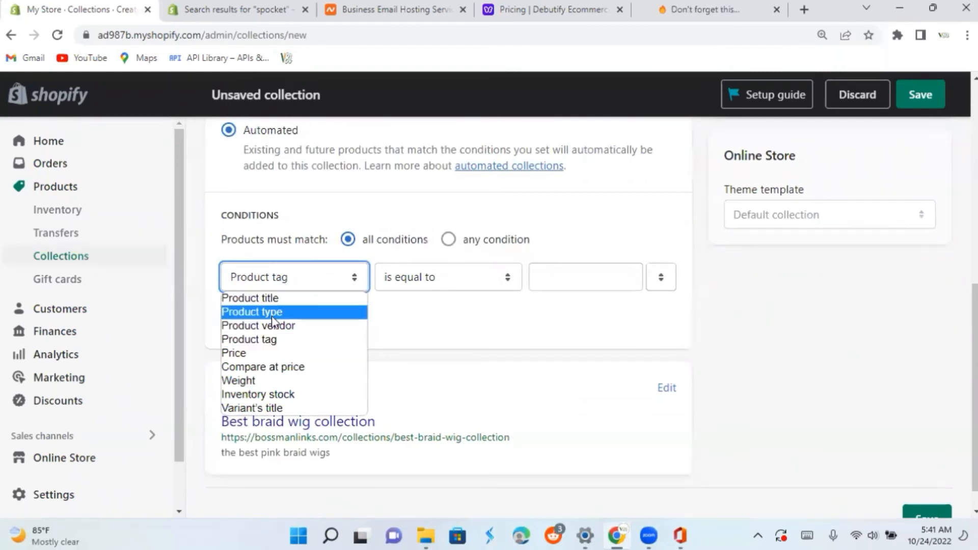
click(262, 353)
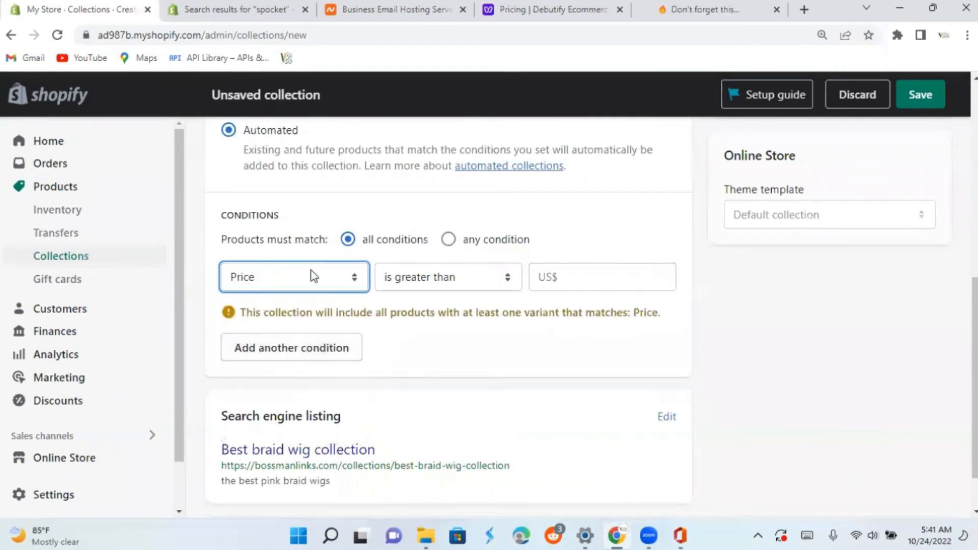
click(566, 278)
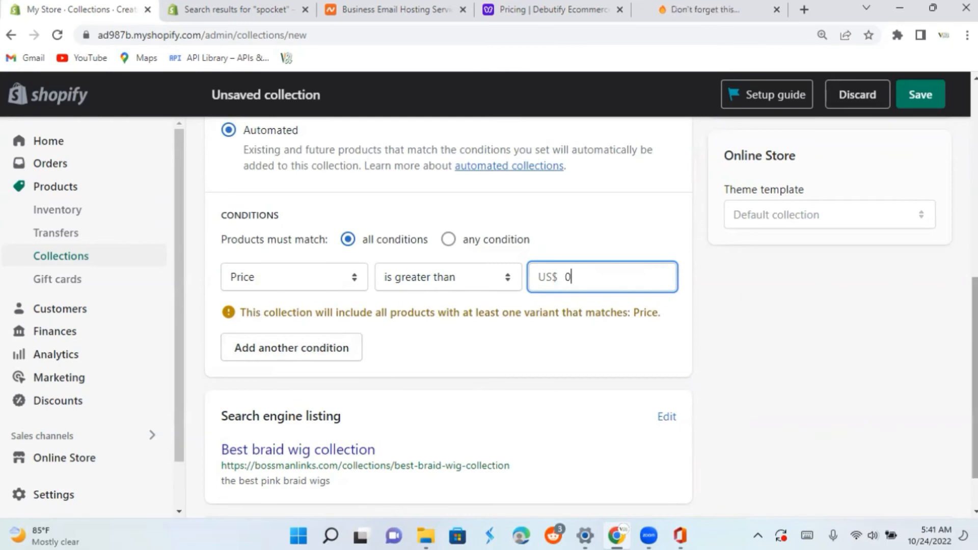
scroll(448, 316, down, 1)
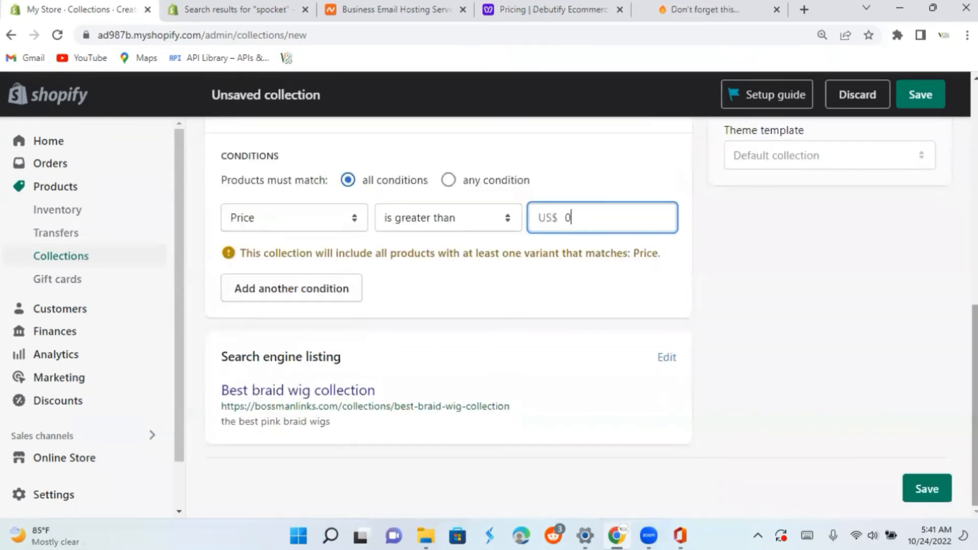
click(927, 491)
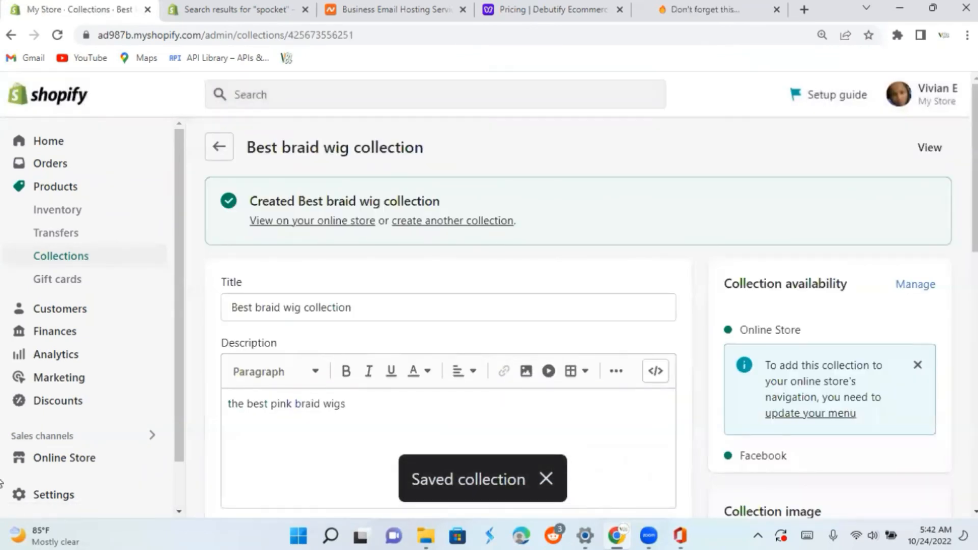
Reopen Best braid wig collection from the collections list and upload "Hair banner 3" from Downloads as its collection image.
click(84, 258)
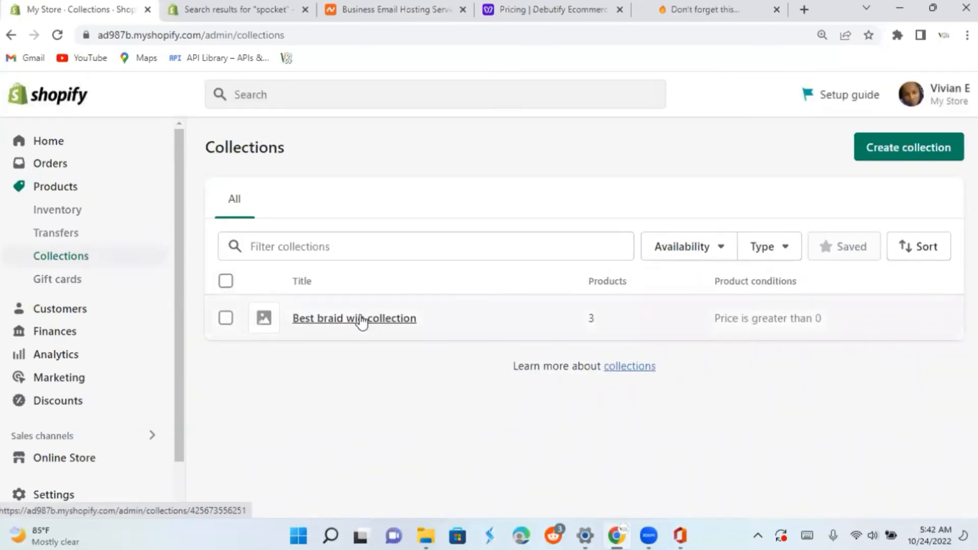
click(362, 319)
double_click(361, 314)
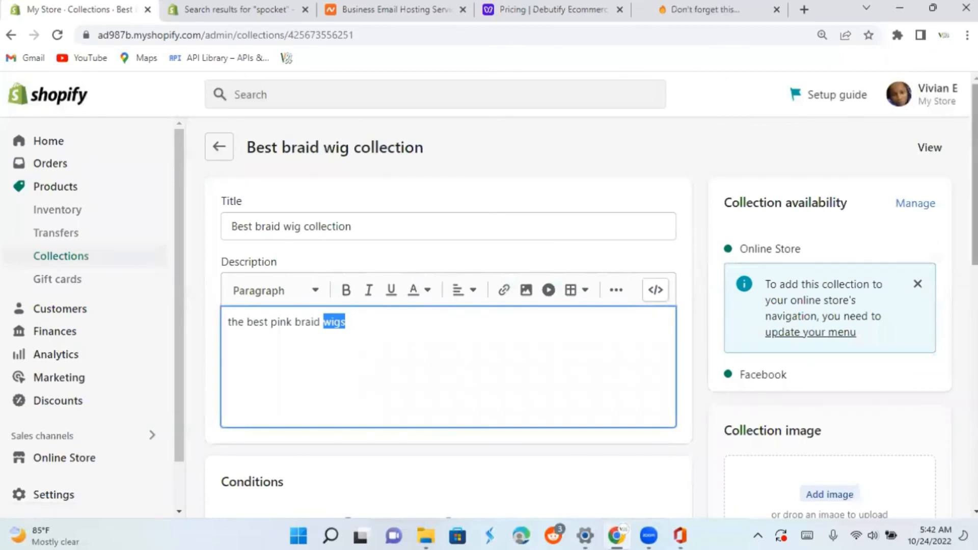
scroll(591, 316, down, 3)
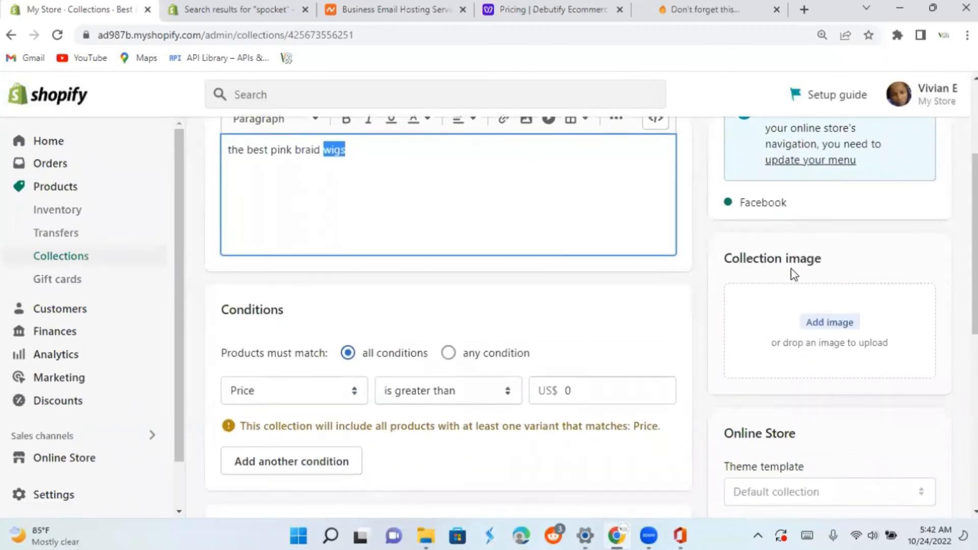
click(835, 327)
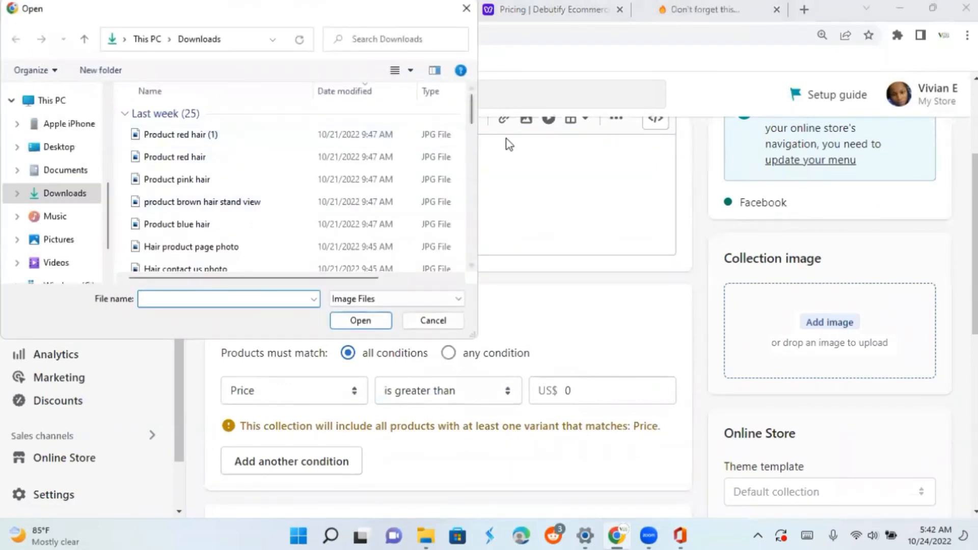
drag(471, 116, 470, 152)
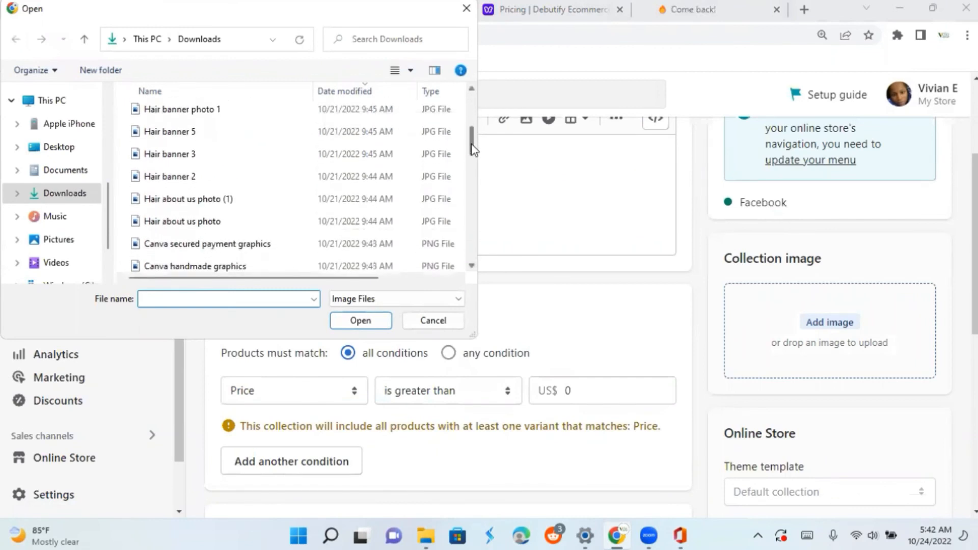
click(234, 162)
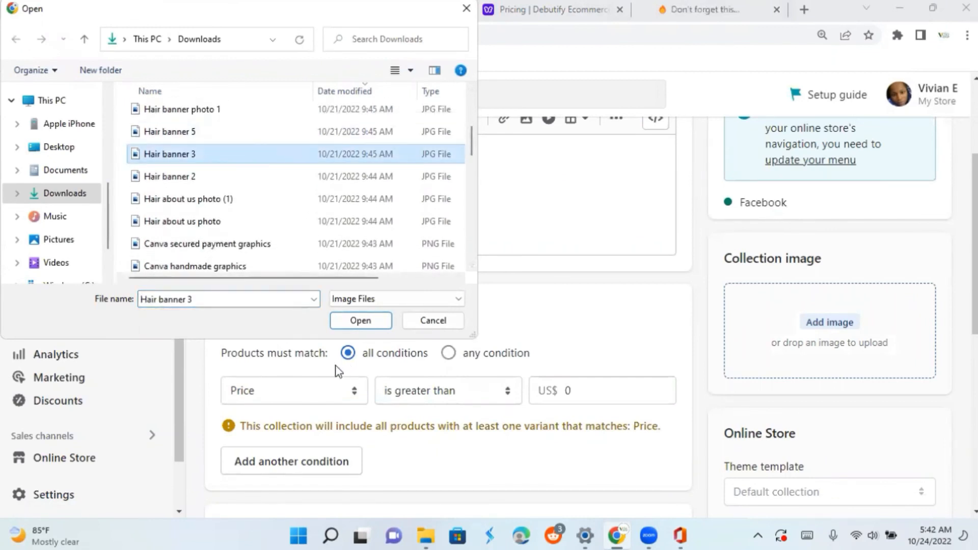
click(362, 322)
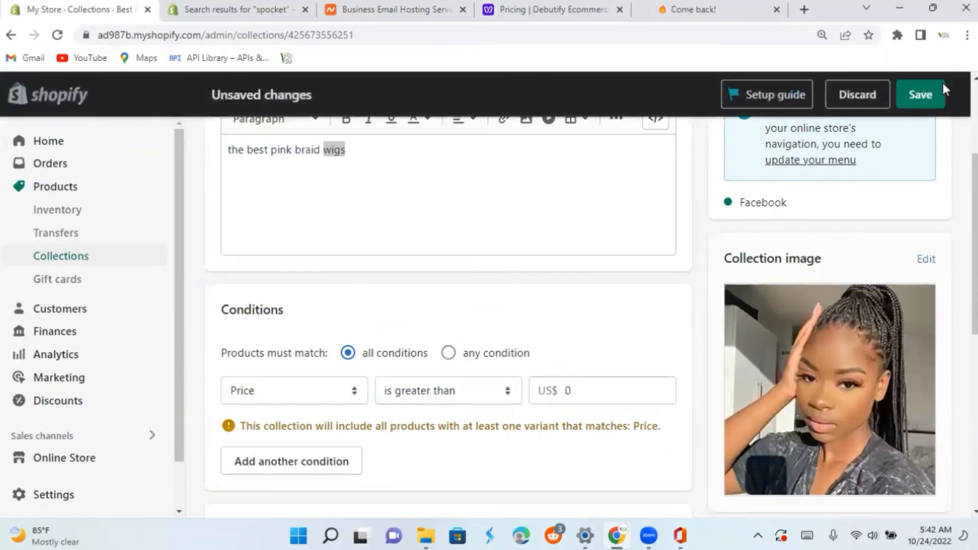
Save the changes to Best braid wig collection and return to the collections list.
scroll(936, 463, down, 8)
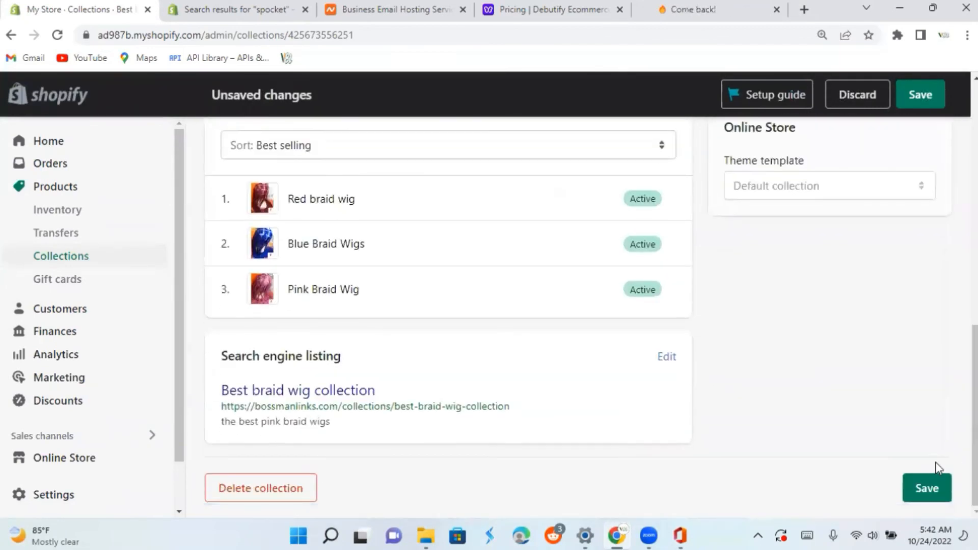
click(922, 487)
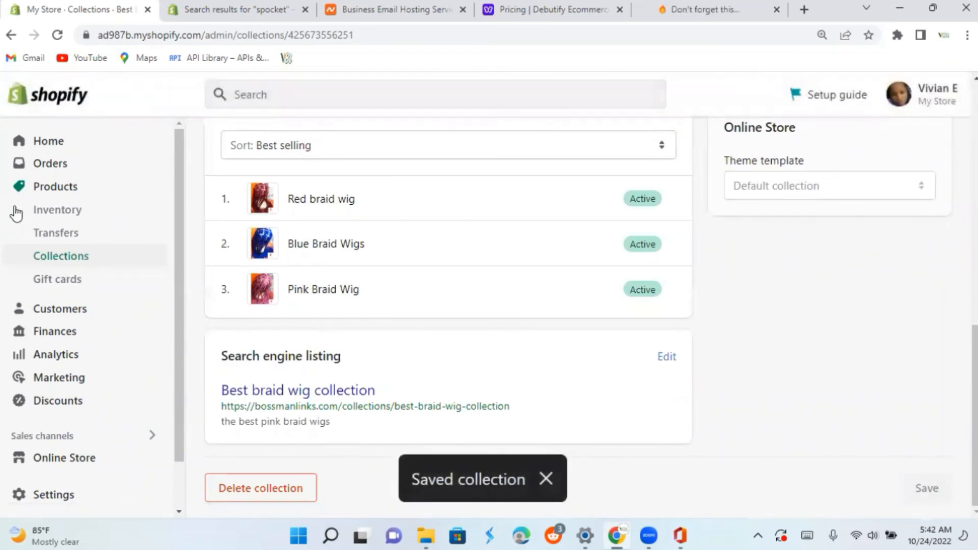
click(60, 261)
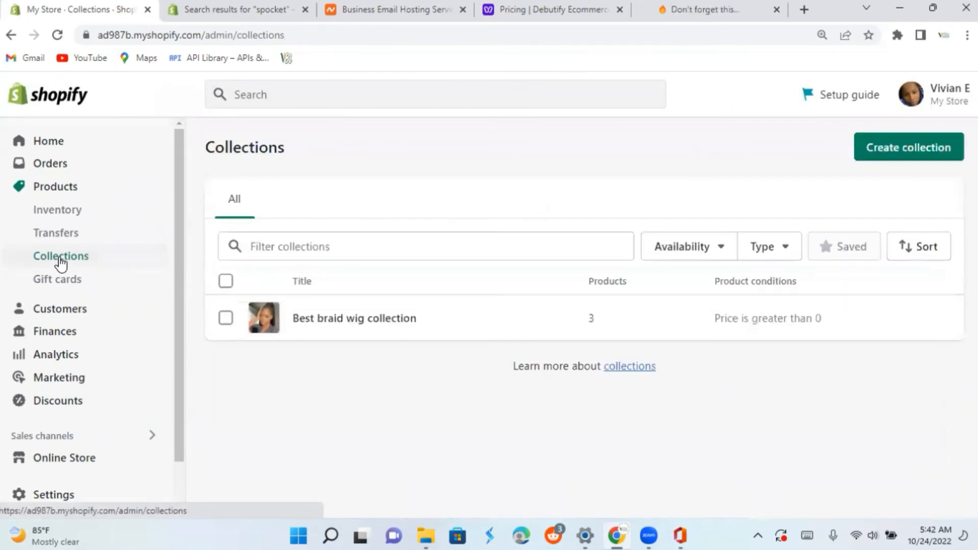